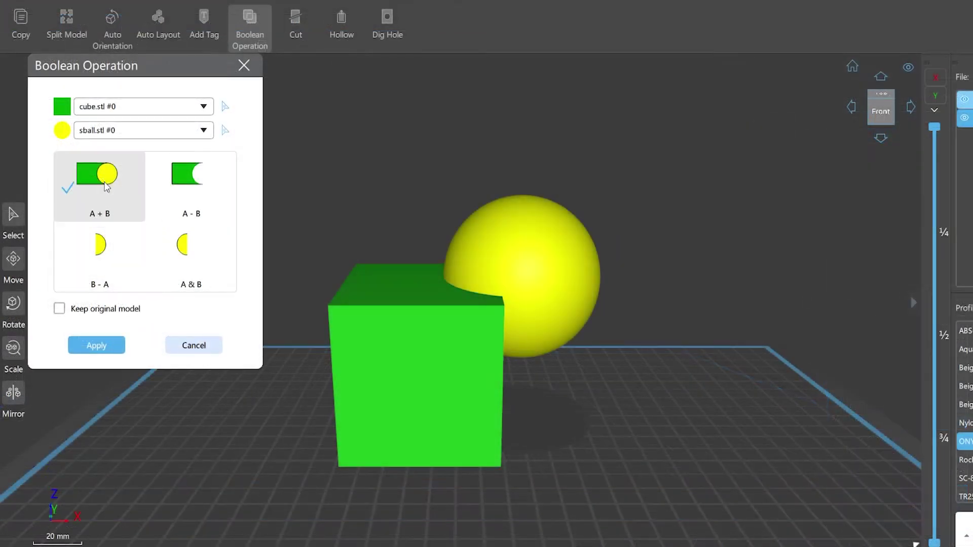
Union the cube and sphere, then subtract the sphere from the cube and inspect the hollow.
click(96, 345)
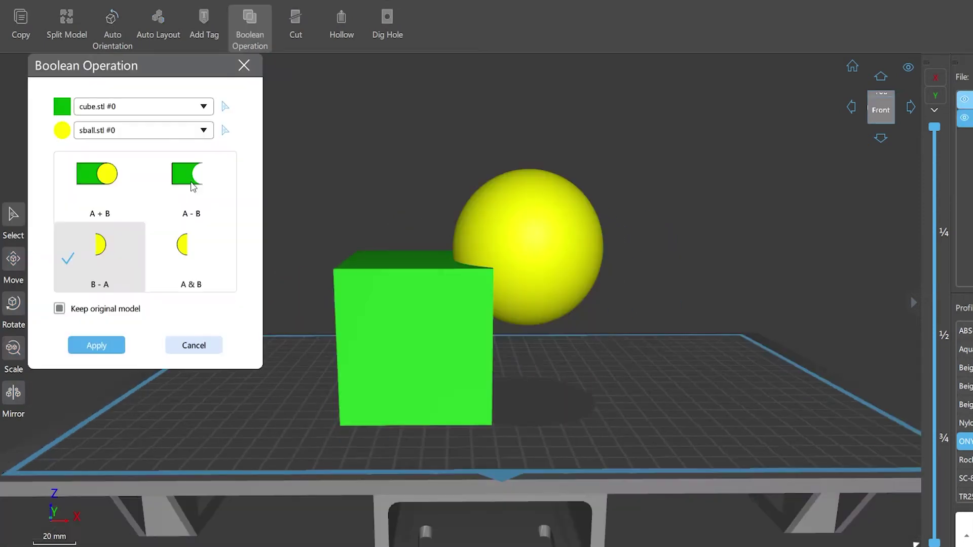
click(184, 187)
click(89, 342)
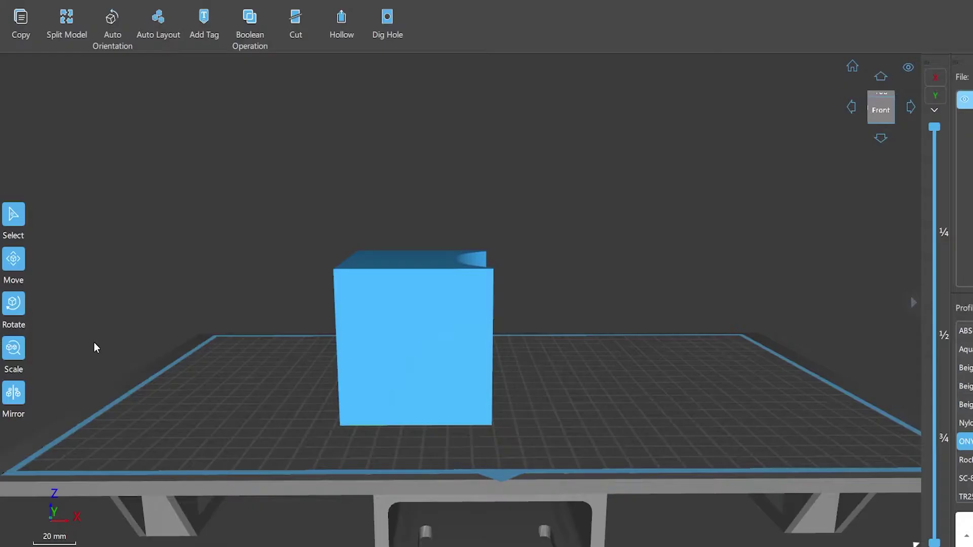
drag(596, 358, 561, 452)
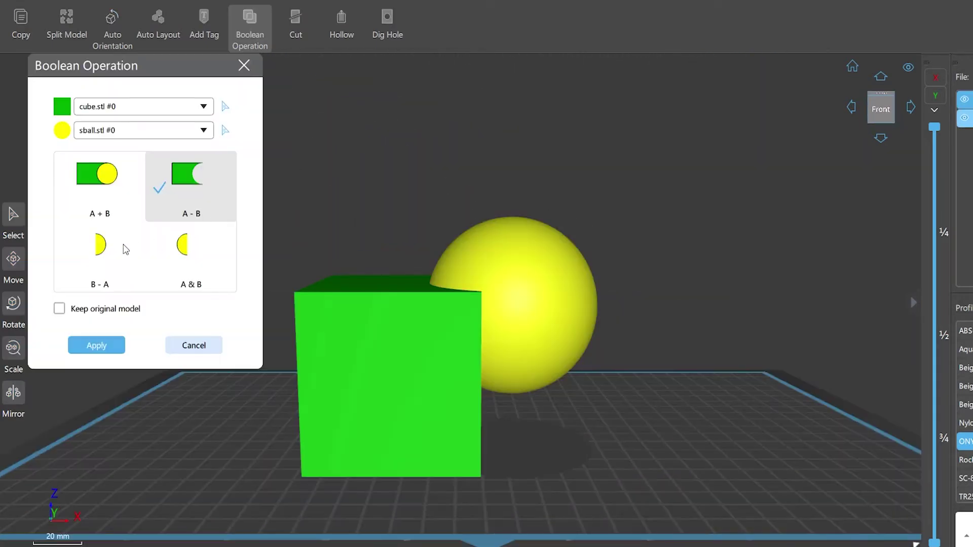
Apply B - A to cut the cube away from the sphere and view the notched sphere.
click(99, 257)
click(105, 352)
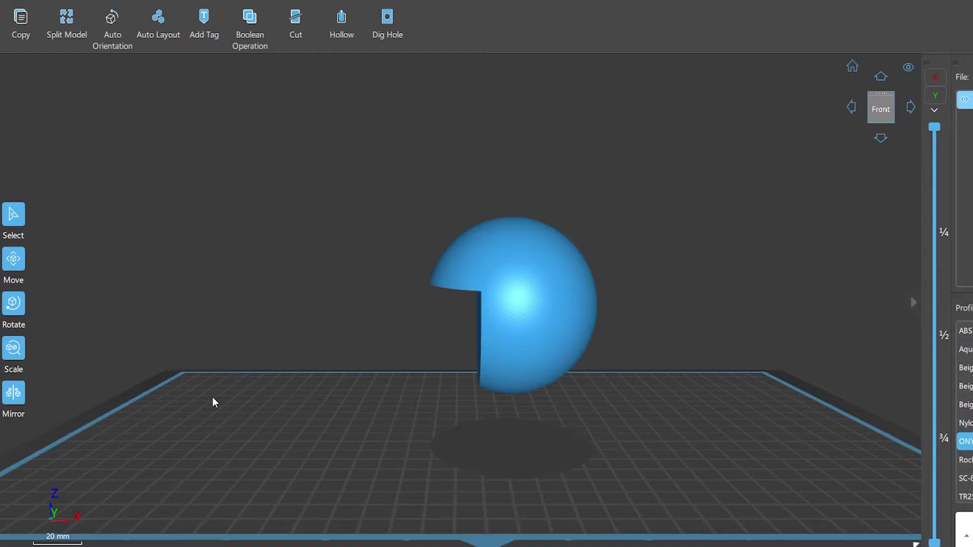
drag(448, 438, 611, 446)
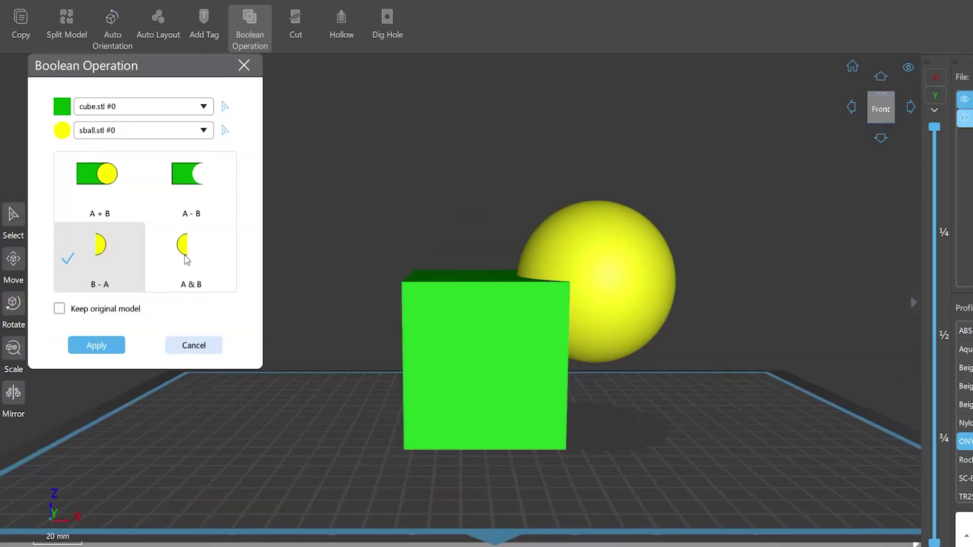
Apply A & B to keep only the cube-sphere overlap and orbit around it.
click(191, 251)
click(102, 350)
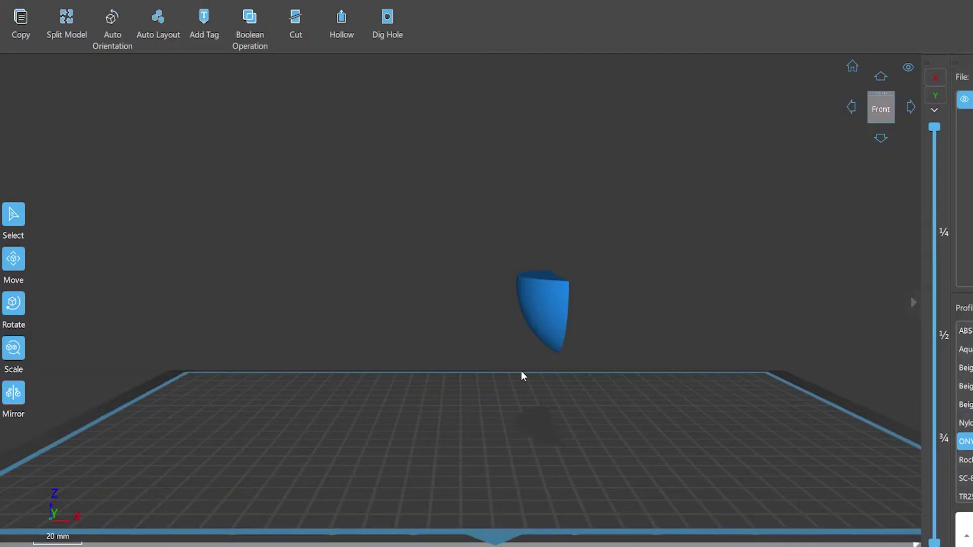
drag(554, 322, 372, 381)
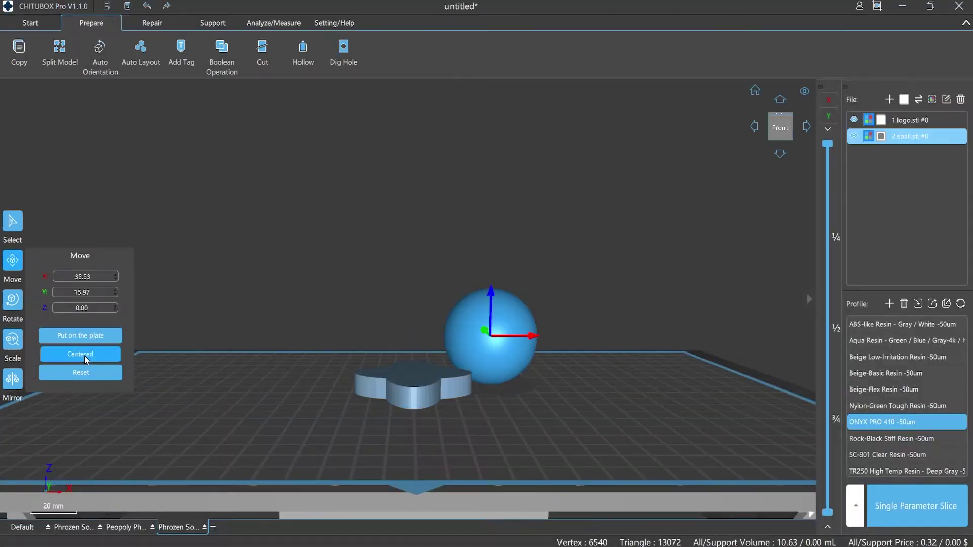
Centre the sphere on the plate and raise it to Z 2.50.
click(84, 354)
click(114, 306)
click(114, 306)
click(114, 306)
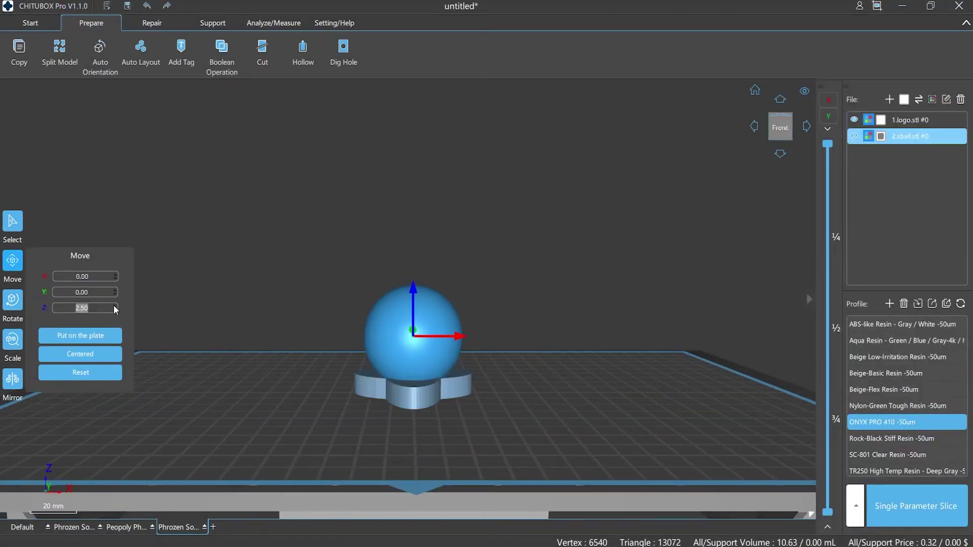
click(247, 433)
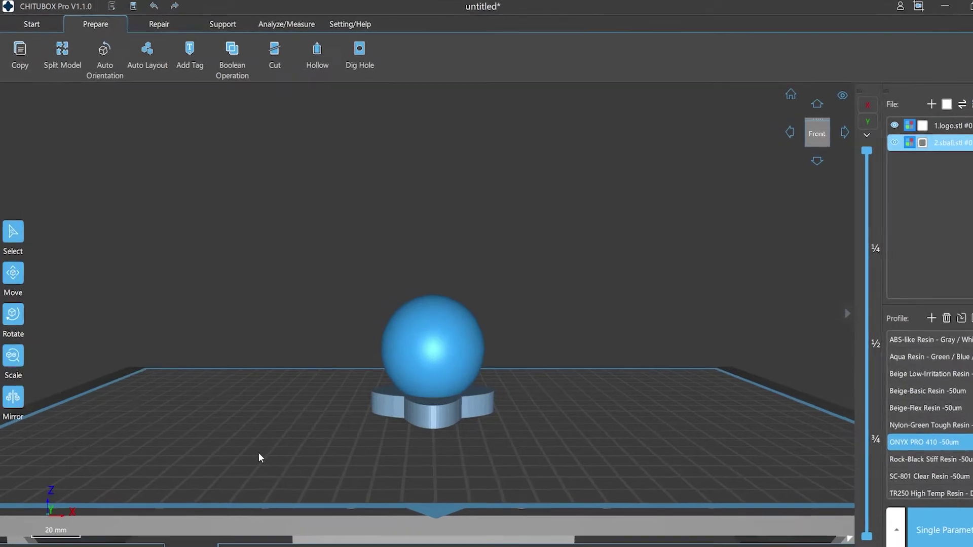
Union logo.stl #0 (A) with sball.stl #0 (B), keeping originals, and spread the results apart.
click(292, 91)
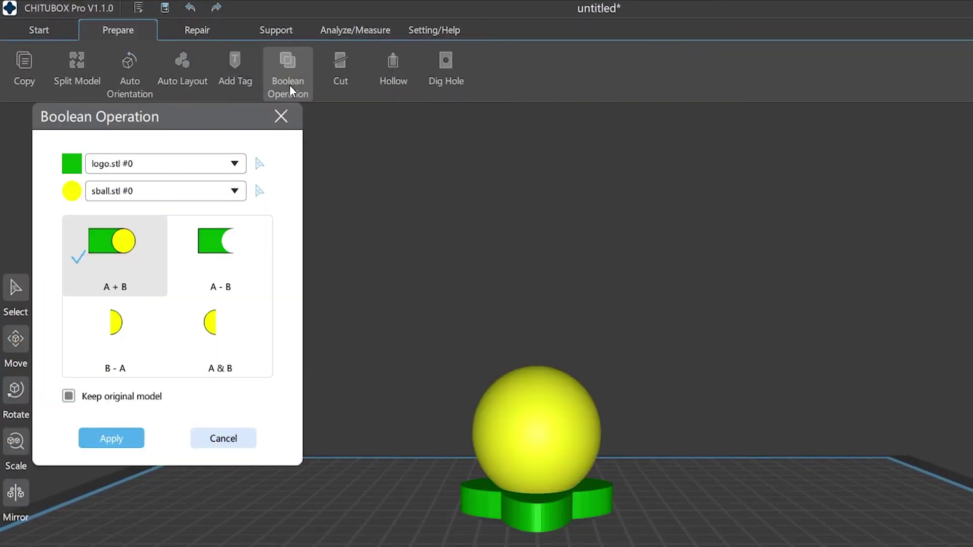
click(238, 164)
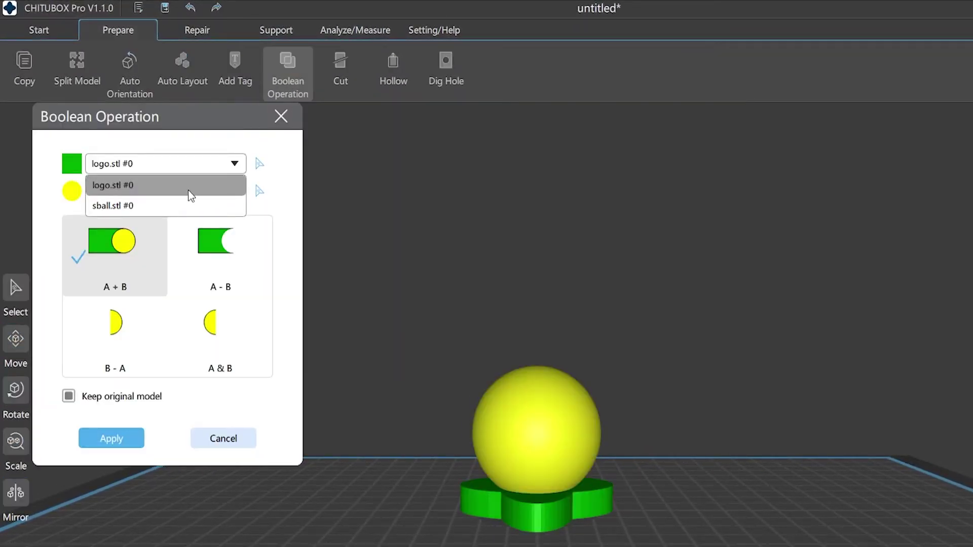
click(189, 192)
click(235, 191)
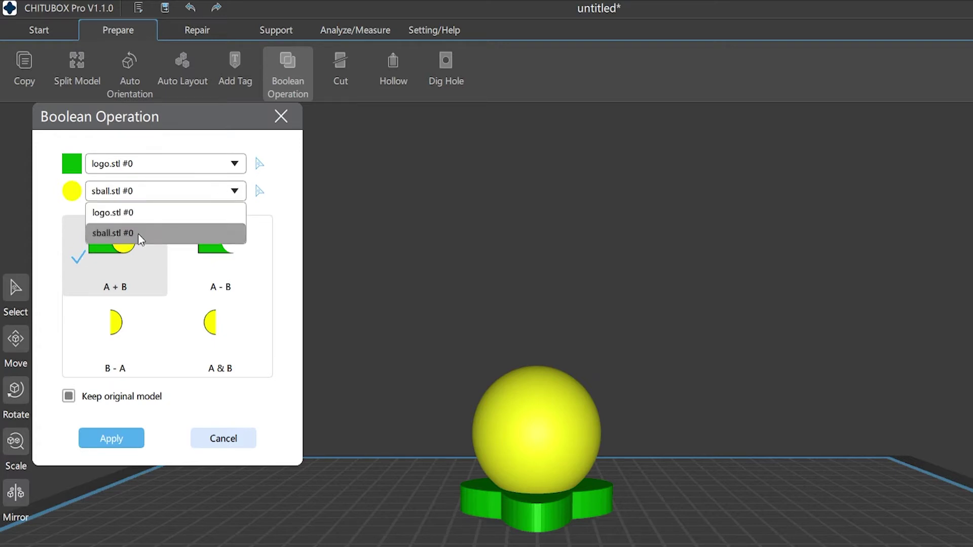
click(200, 236)
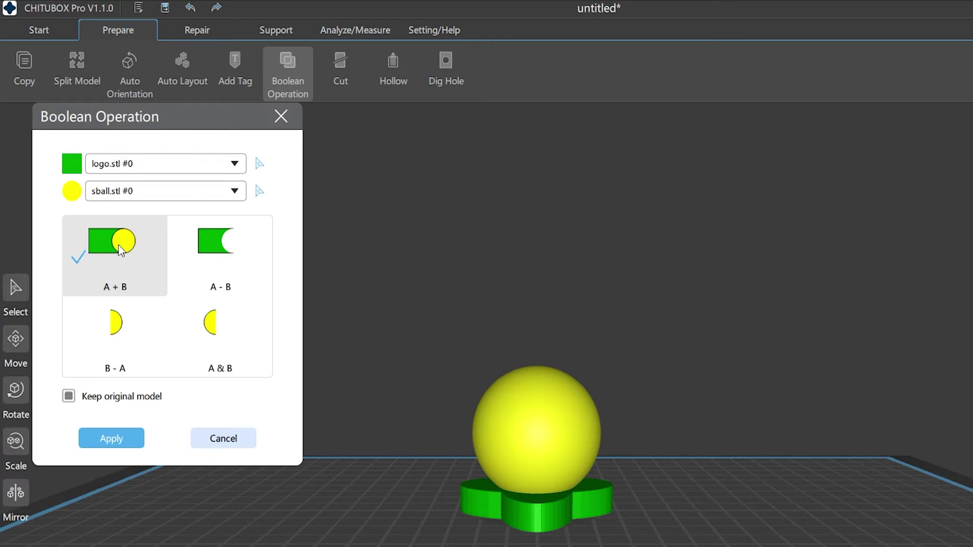
click(111, 437)
drag(517, 486, 288, 488)
drag(716, 511, 728, 495)
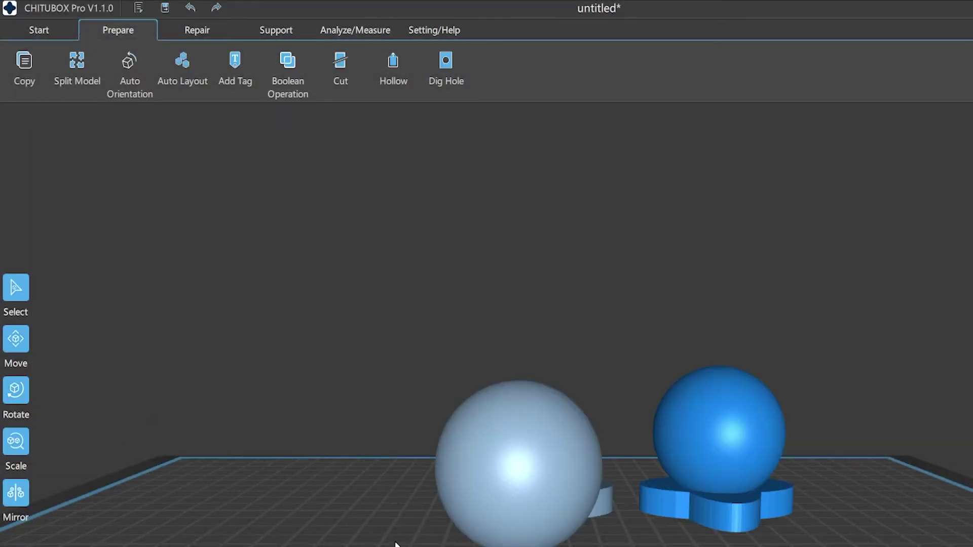
Reposition the models and apply the A + B union without keeping the originals.
drag(467, 510, 291, 488)
click(721, 515)
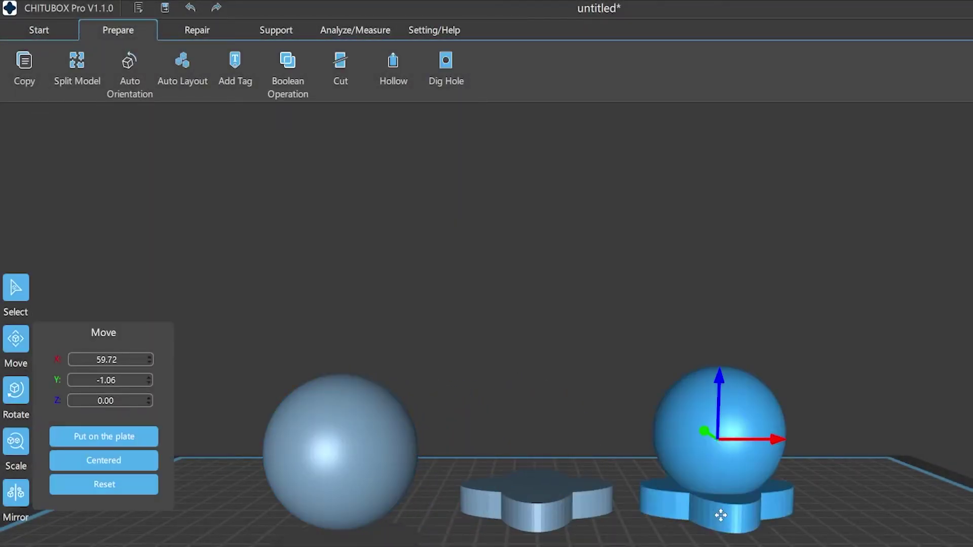
drag(721, 515, 730, 512)
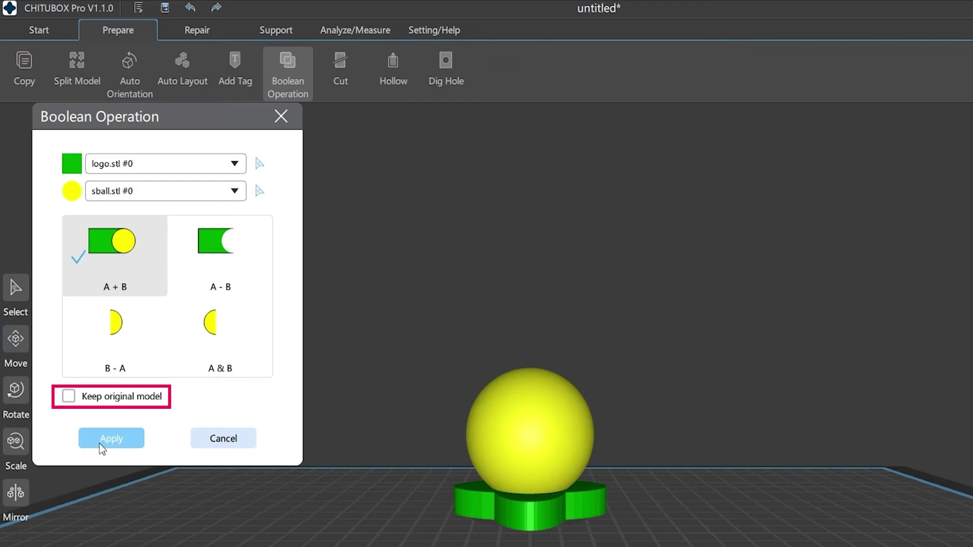
click(99, 443)
drag(565, 487, 556, 463)
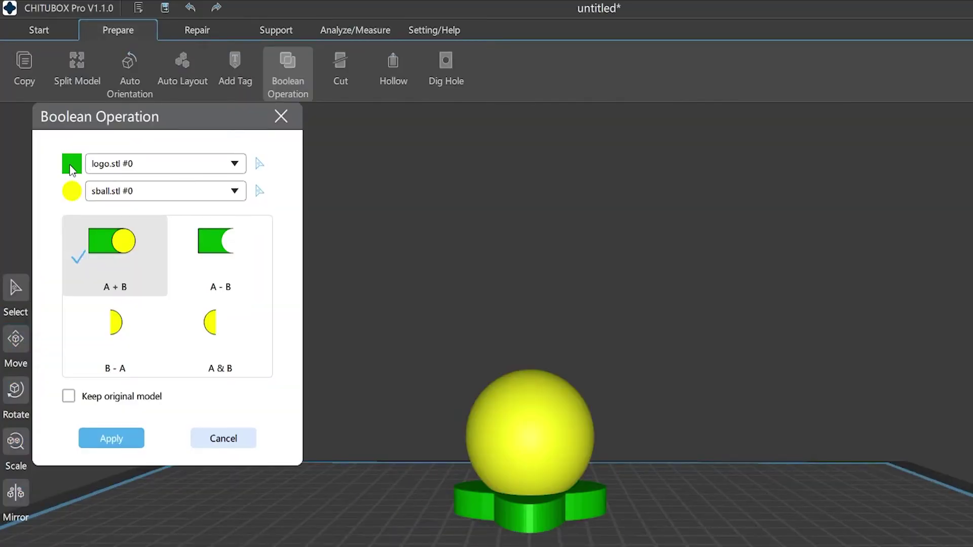
Set part A's swatch colour to orange and part B's to blue.
click(72, 170)
click(570, 307)
click(715, 482)
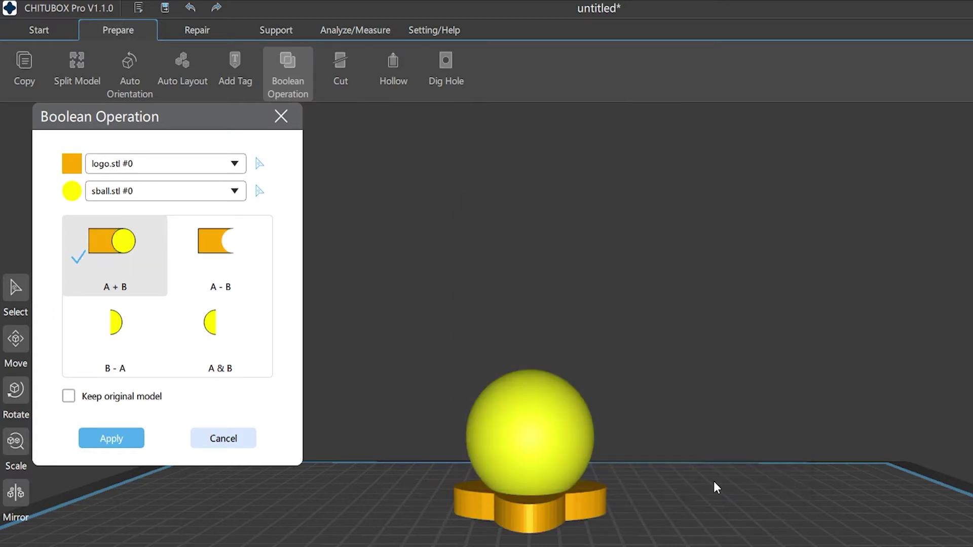
click(72, 191)
click(669, 274)
click(722, 487)
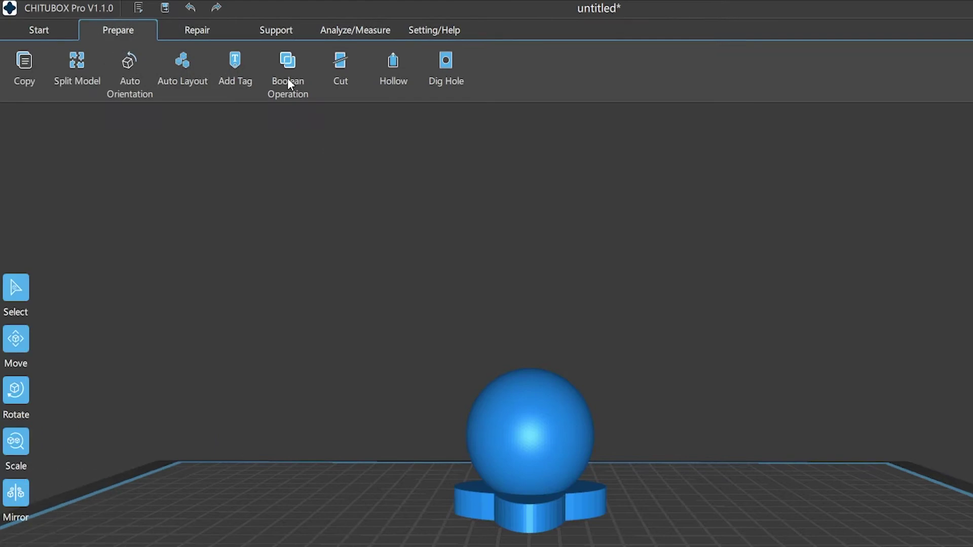
Union logo.stl #0 as A with sball.stl #0 as B.
click(287, 78)
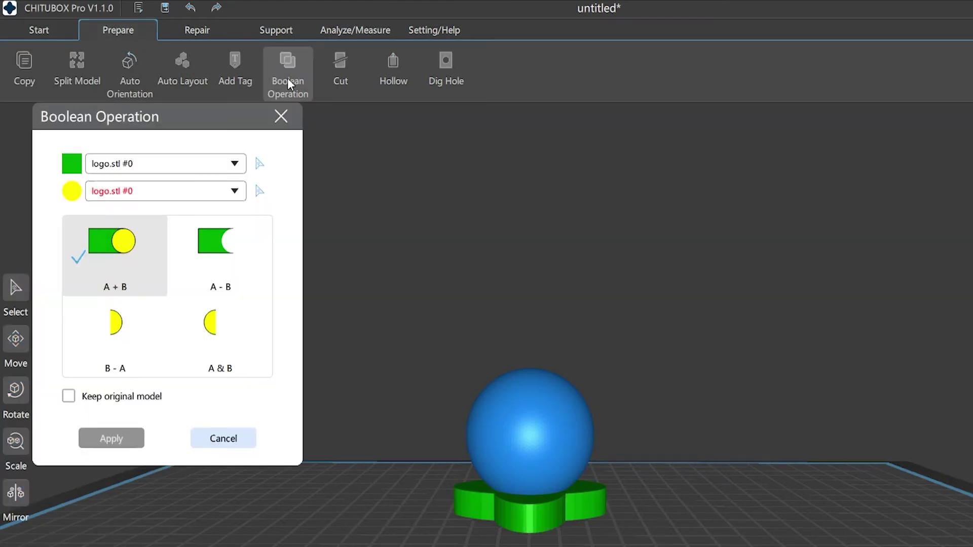
click(234, 163)
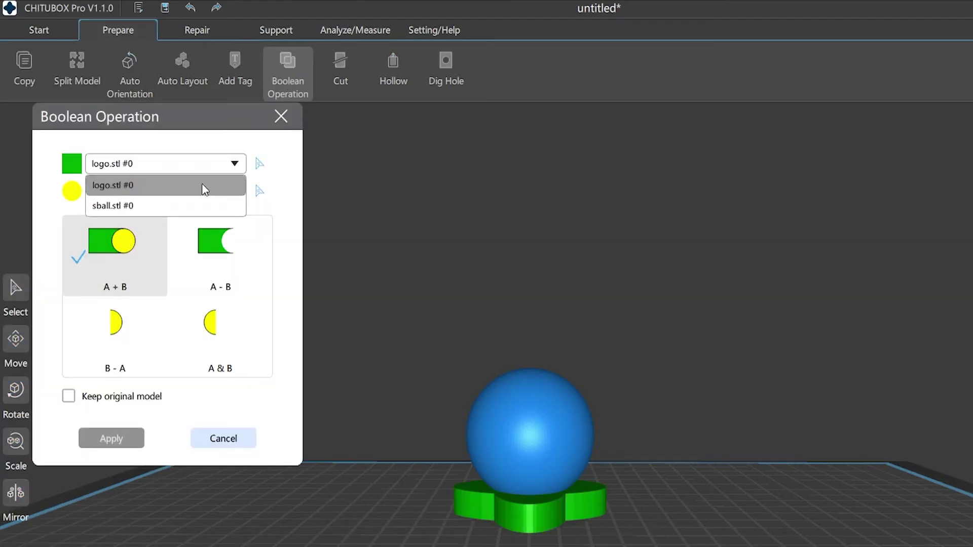
click(204, 187)
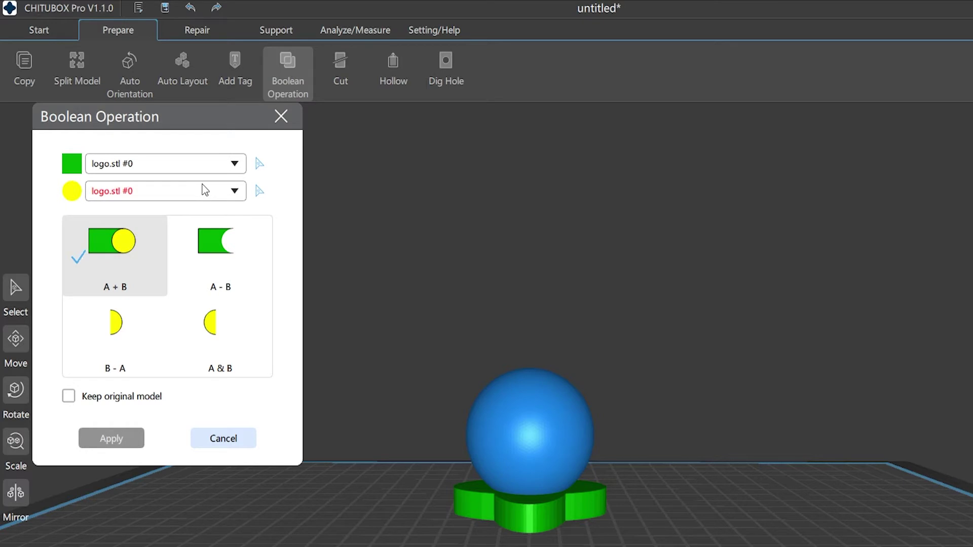
click(198, 197)
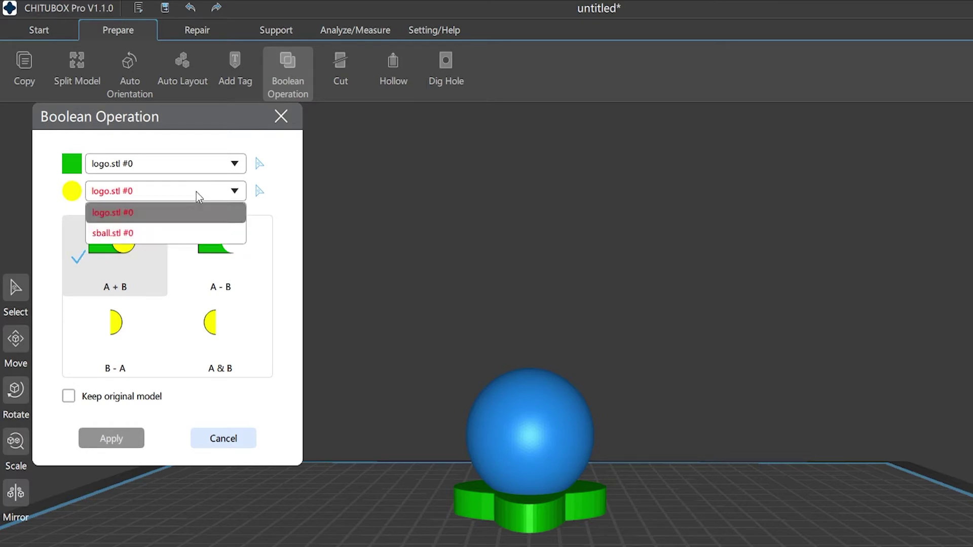
click(187, 234)
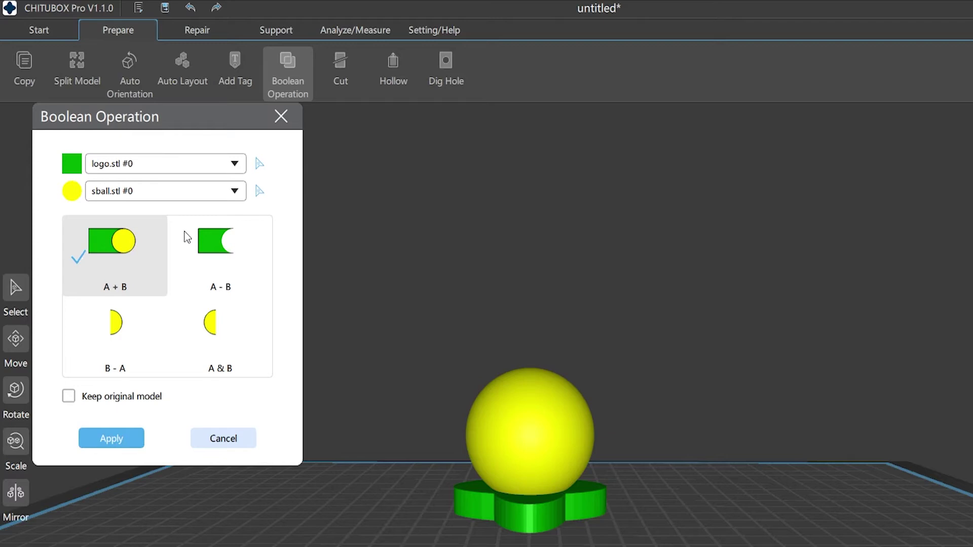
click(110, 439)
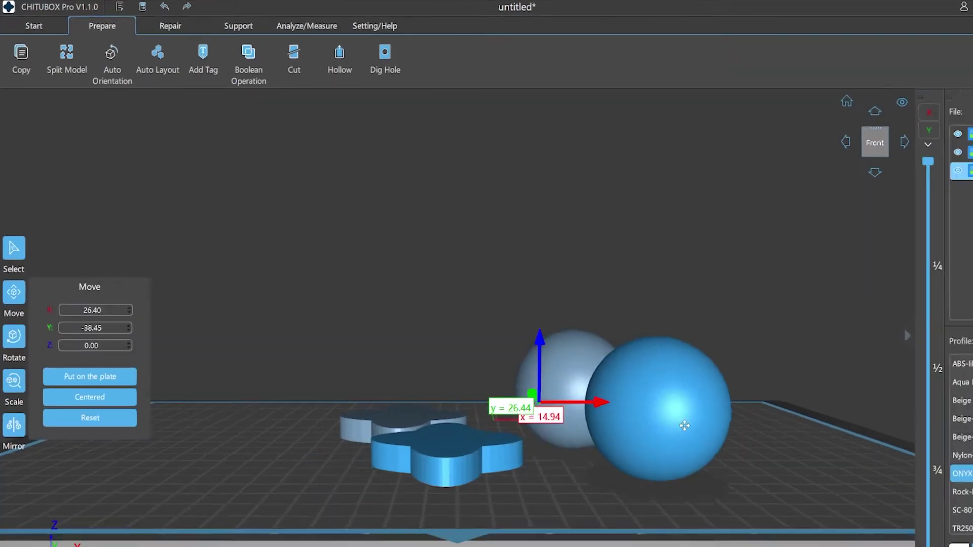
Spread the ball-and-logo, logo and sphere models apart, then reopen Boolean Operation.
drag(685, 426, 794, 429)
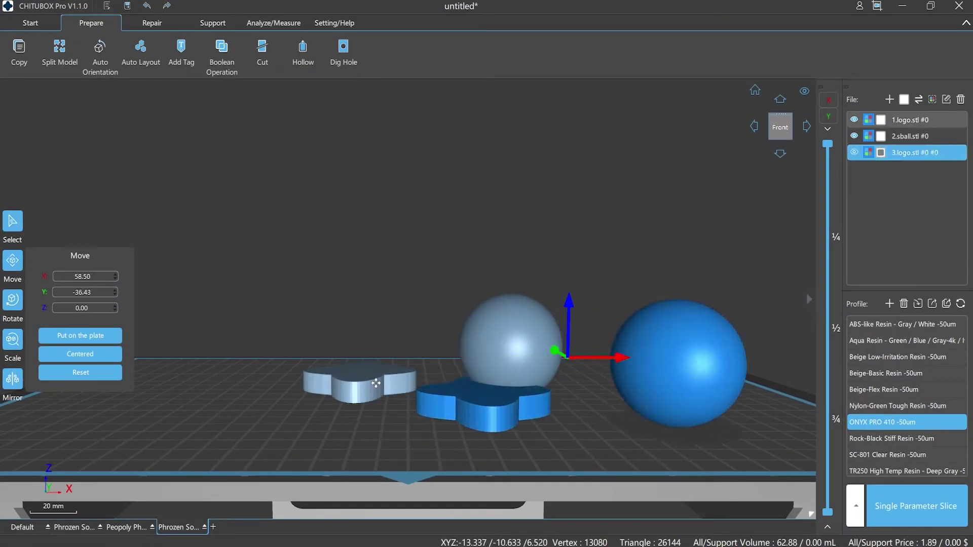
drag(375, 384, 269, 381)
drag(491, 364, 364, 363)
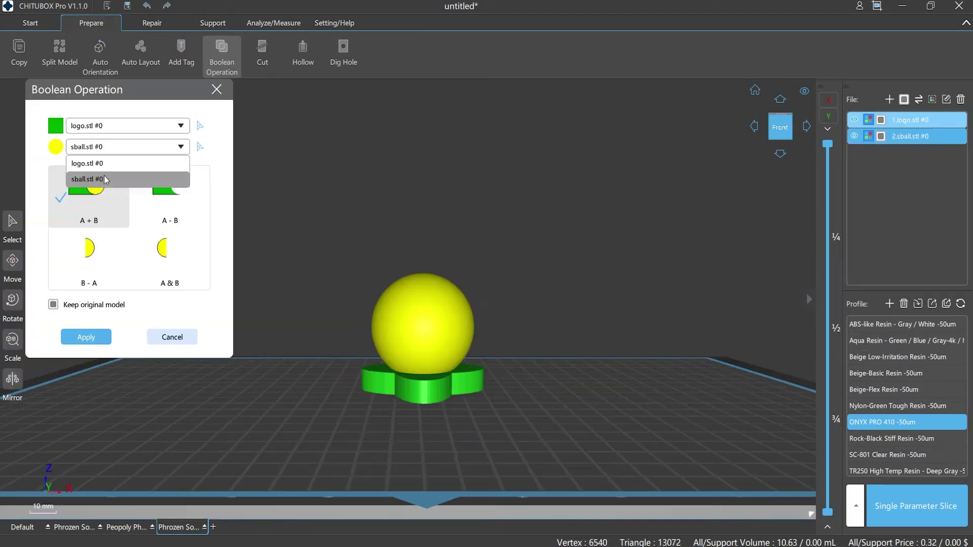
click(98, 178)
Subtract the ball from the logo (A - B) and inspect the hollow.
click(172, 202)
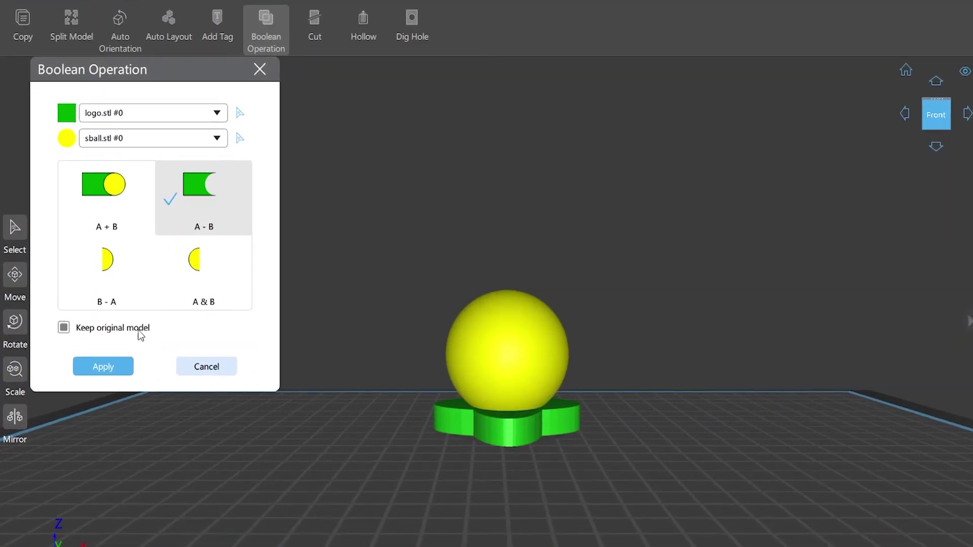
click(110, 370)
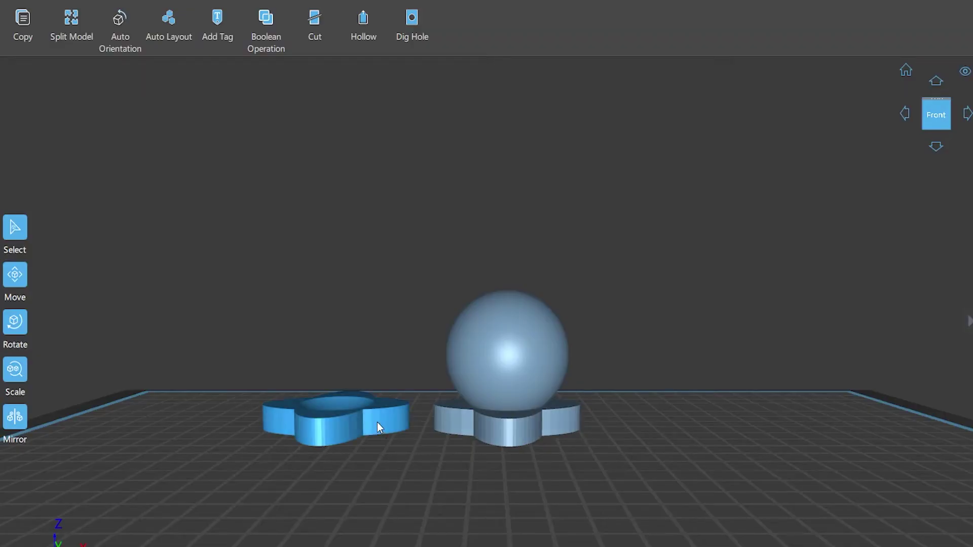
click(376, 426)
drag(411, 478, 410, 529)
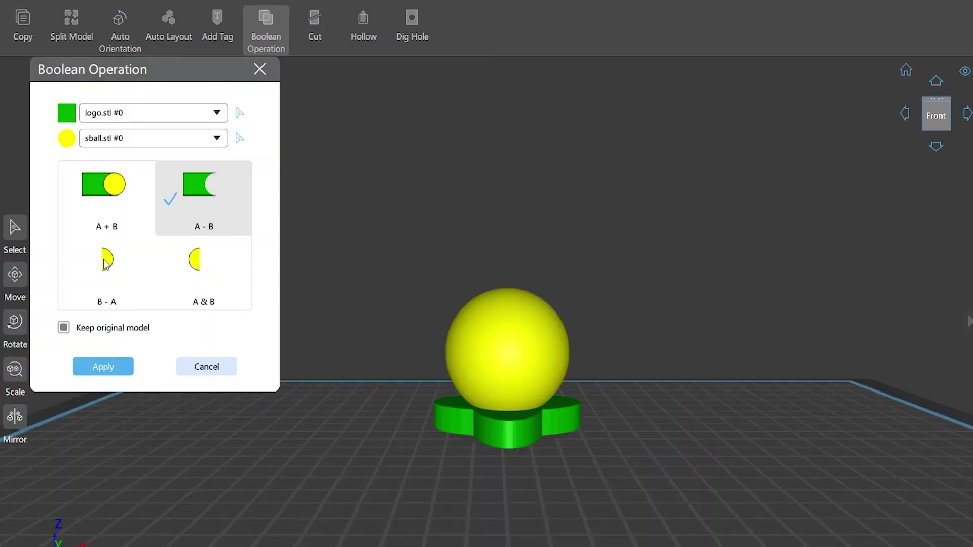
Apply B - A, subtracting the logo from the ball, and view the underside.
click(105, 264)
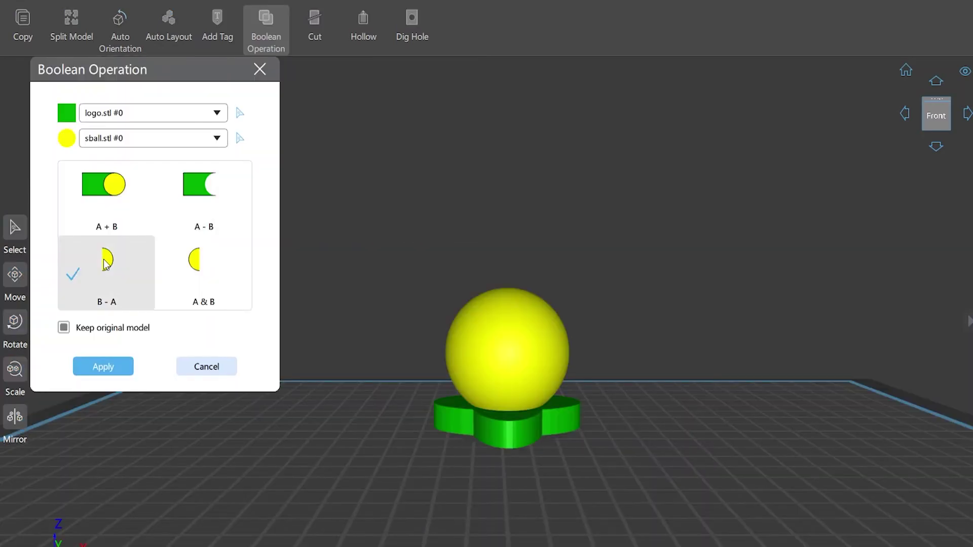
click(104, 368)
drag(299, 446, 452, 358)
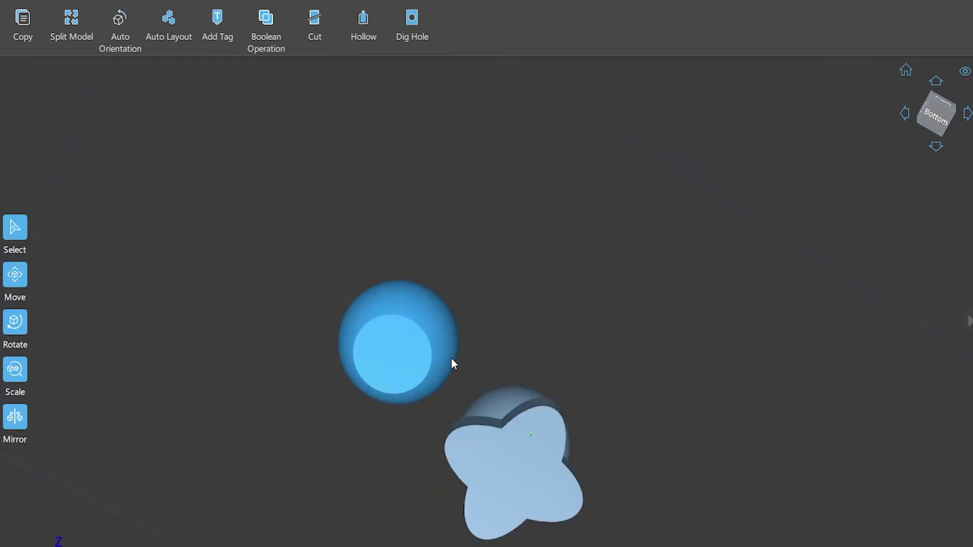
Apply A & B to keep only the logo-ball overlap and orbit to the back.
click(195, 262)
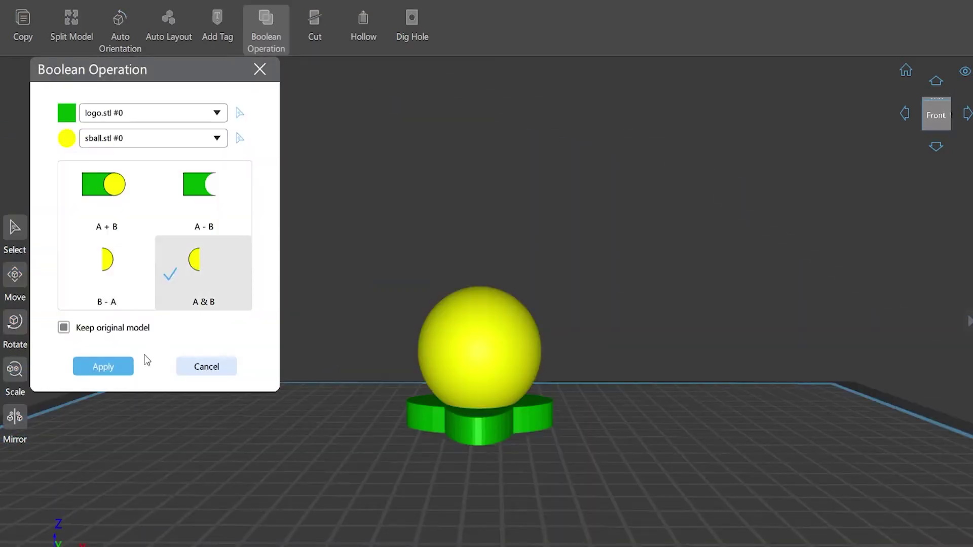
click(103, 367)
drag(320, 428, 335, 479)
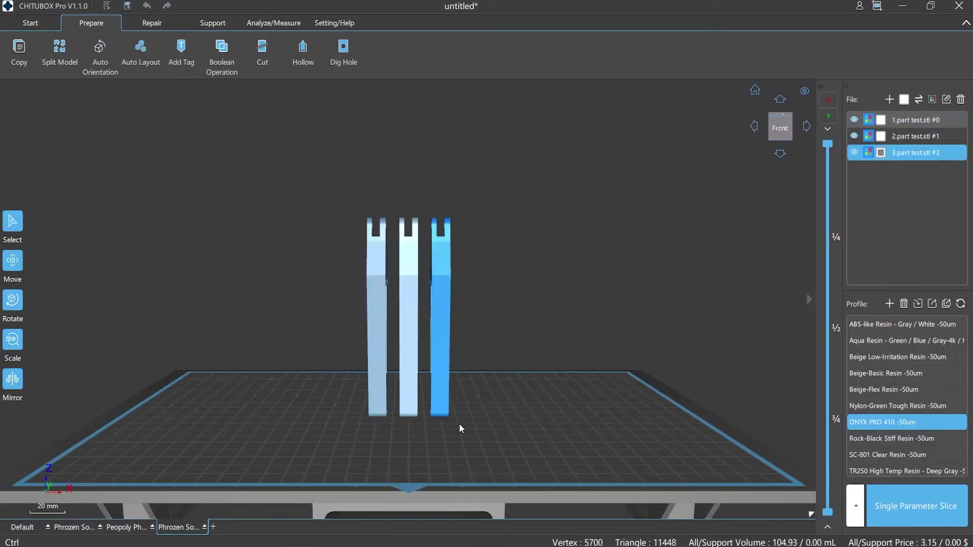
Centre the third part test piece and raise it to Z 115.
click(12, 261)
click(81, 355)
double_click(99, 308)
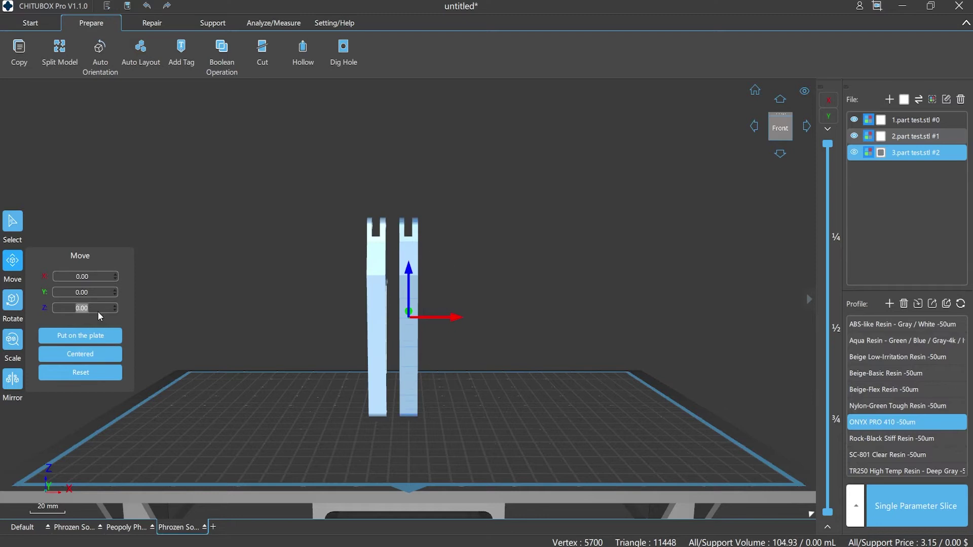
text(115)
key(Return)
scroll(450, 420, down, 3)
middle_drag(450, 420, 461, 487)
Centre the second part test piece and raise it to Z 230.
click(393, 400)
click(13, 261)
click(81, 355)
double_click(99, 308)
text(230)
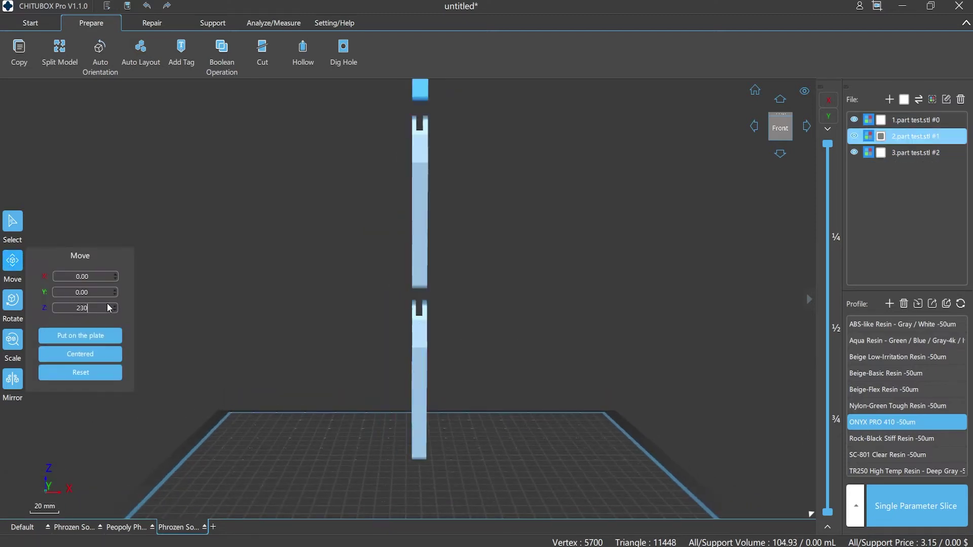
right_drag(431, 397, 626, 383)
scroll(557, 413, up, 3)
middle_drag(504, 409, 505, 446)
Adjust the middle piece's Y position to line it up in the column.
click(400, 273)
click(13, 261)
click(115, 291)
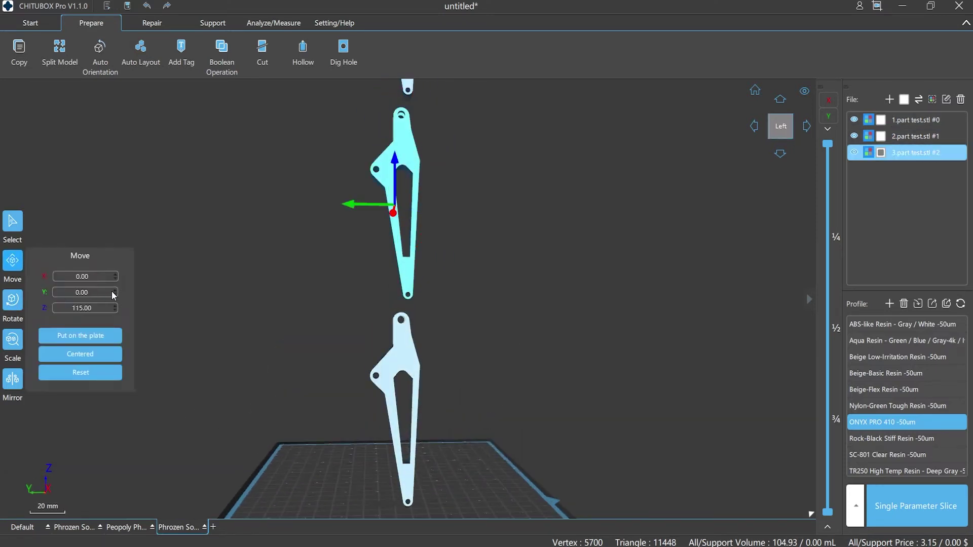
click(115, 291)
double_click(114, 290)
click(115, 290)
click(116, 295)
scroll(355, 405, down, 2)
Select the top part test piece and edit its Y position value.
middle_drag(355, 406, 342, 457)
click(396, 162)
click(13, 260)
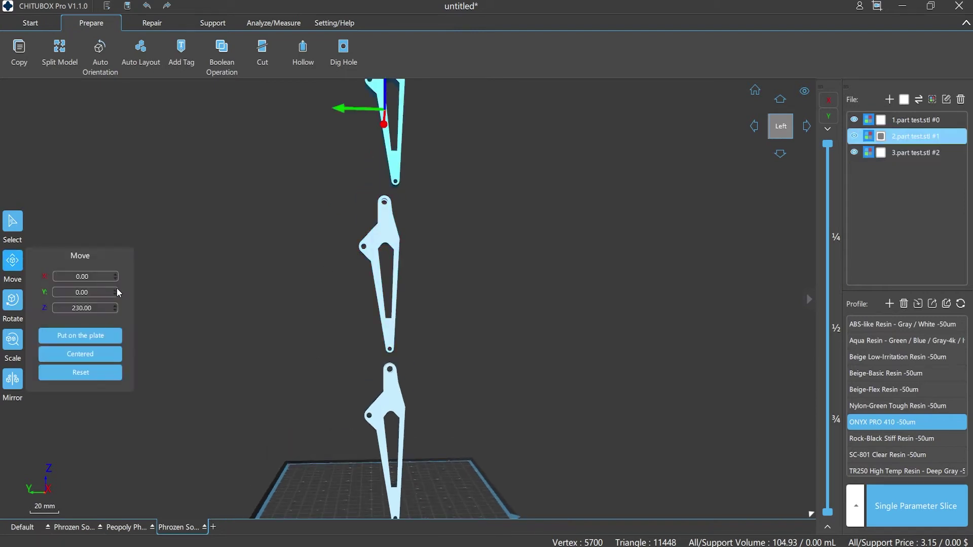
double_click(116, 290)
double_click(116, 290)
double_click(117, 289)
double_click(116, 289)
Union part test.stl #0 (A) with part test.stl #2 (B) using A + B.
click(394, 401)
click(385, 167)
scroll(563, 387, down, 2)
right_drag(564, 388, 473, 458)
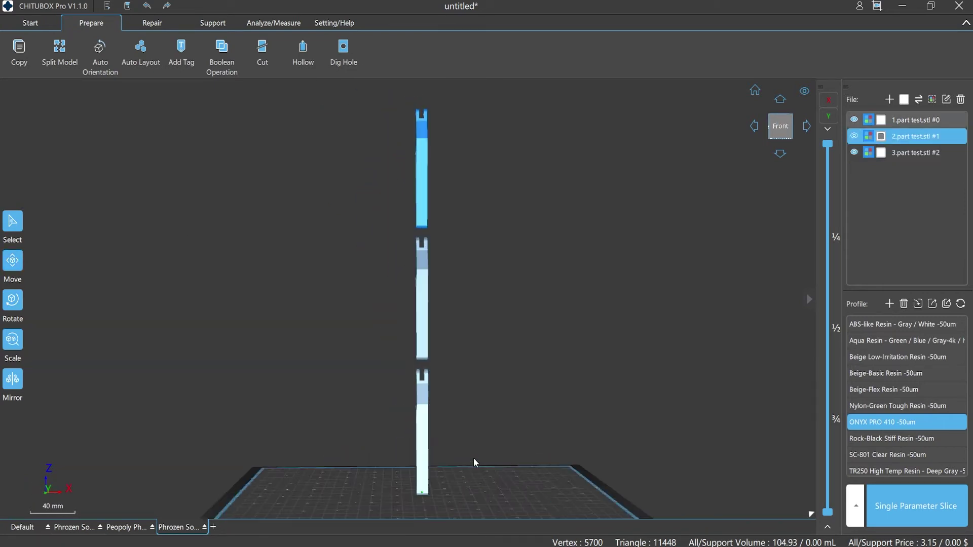
click(422, 441)
click(220, 66)
click(183, 132)
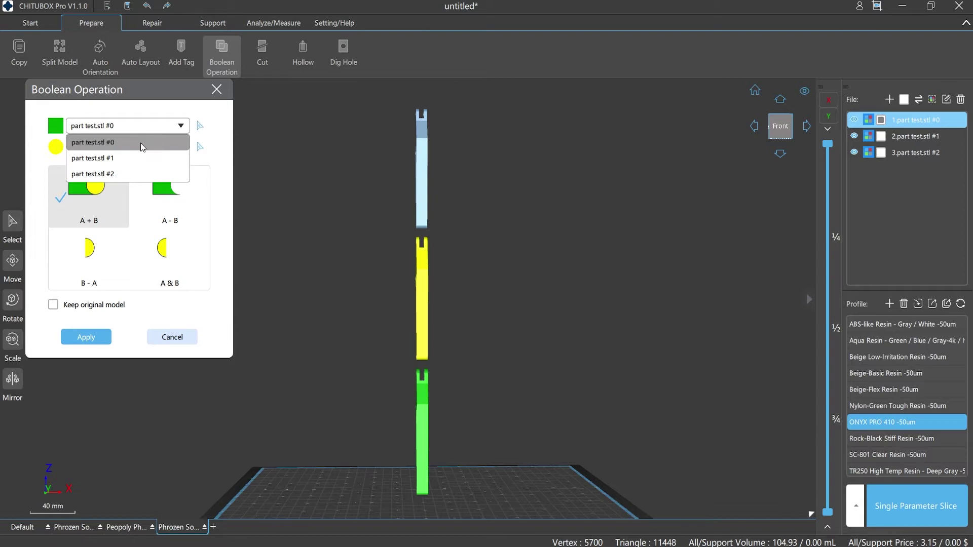
click(142, 146)
click(183, 149)
click(130, 196)
click(91, 338)
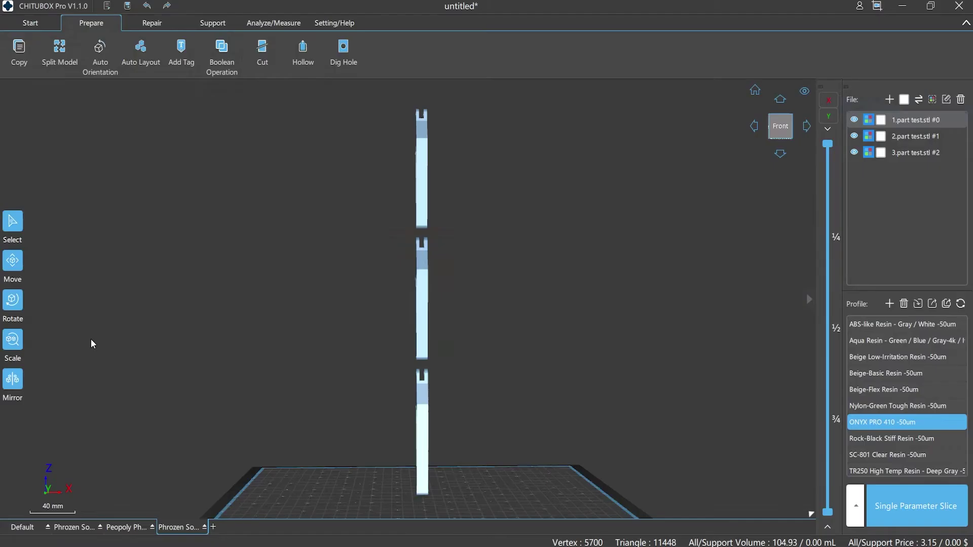
Union the result with part test.stl #1 to form a single object.
click(222, 57)
click(181, 147)
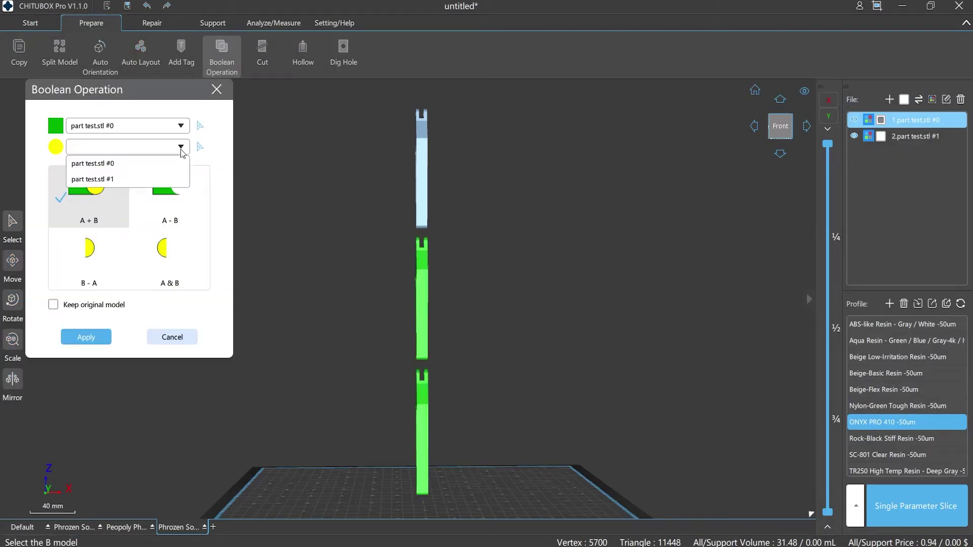
click(126, 178)
click(85, 338)
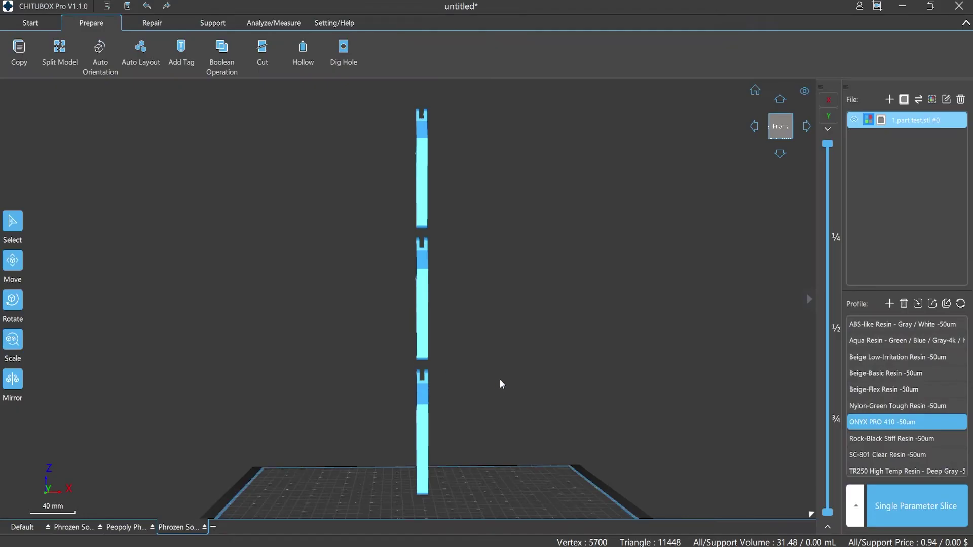
Generate Heavy-preset supports for the whole merged part.
click(206, 25)
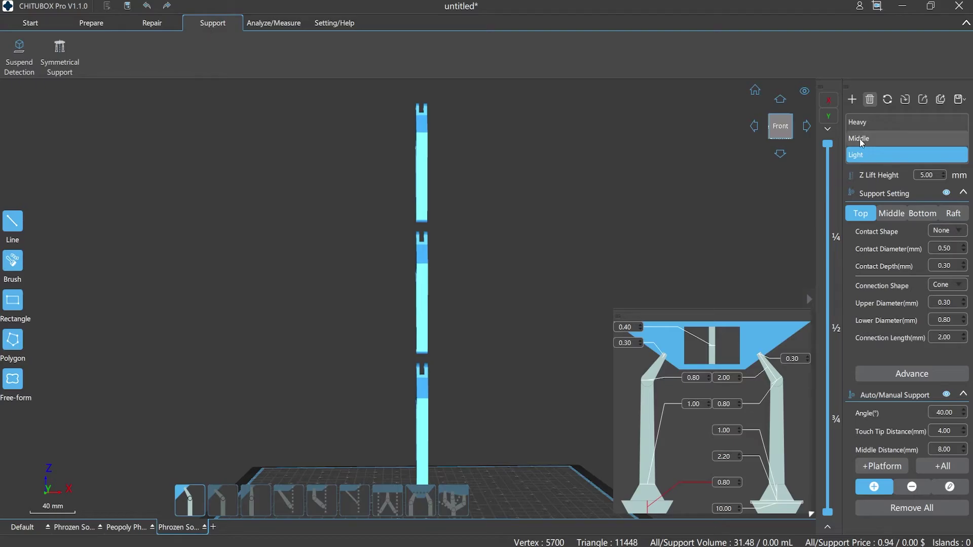
click(879, 124)
click(912, 375)
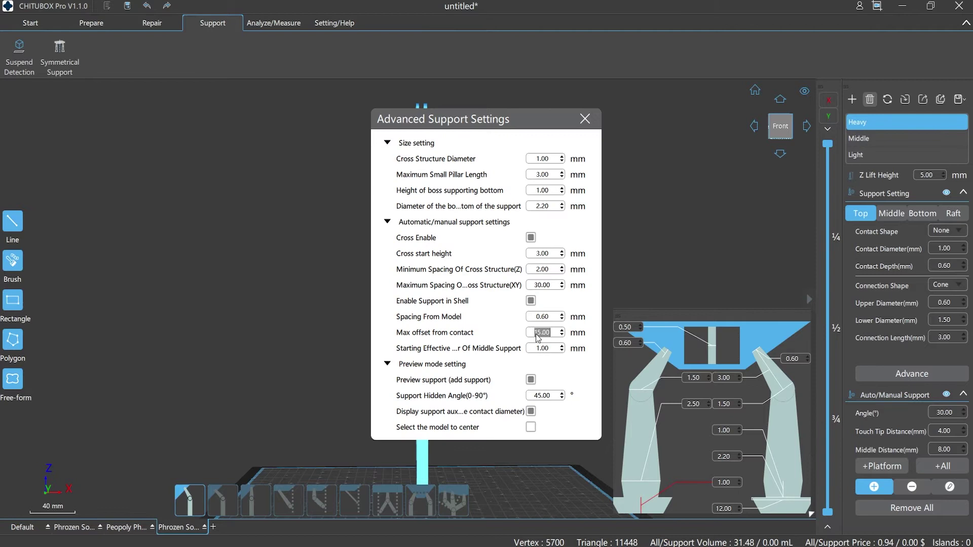
click(585, 120)
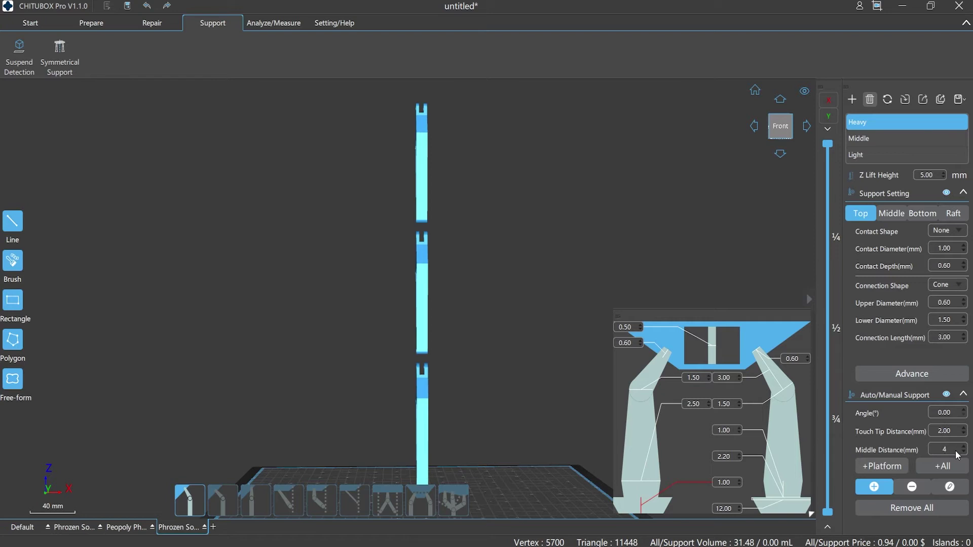
click(953, 467)
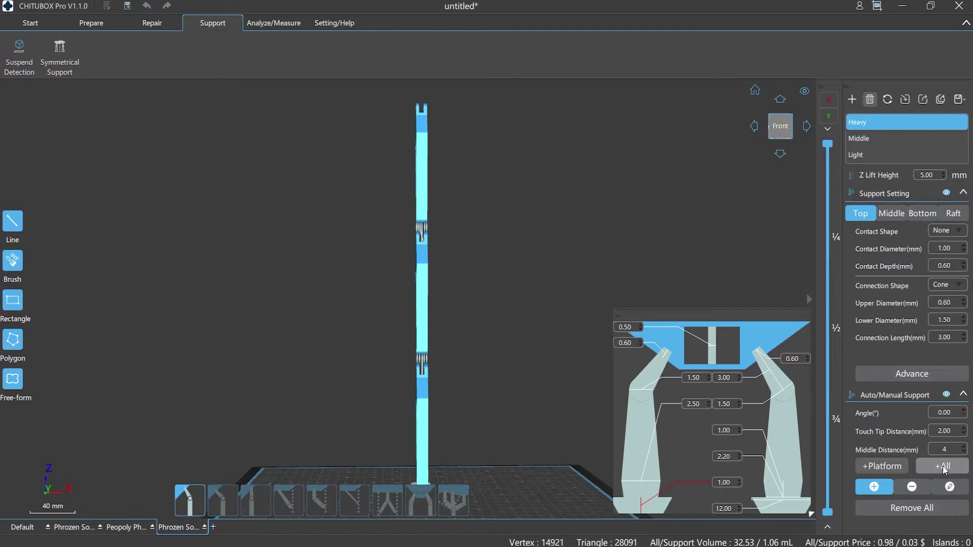
right_drag(508, 451, 481, 455)
Regenerate supports with the Light preset and Middle Distance 4, choosing No to deleting existing ones.
click(905, 154)
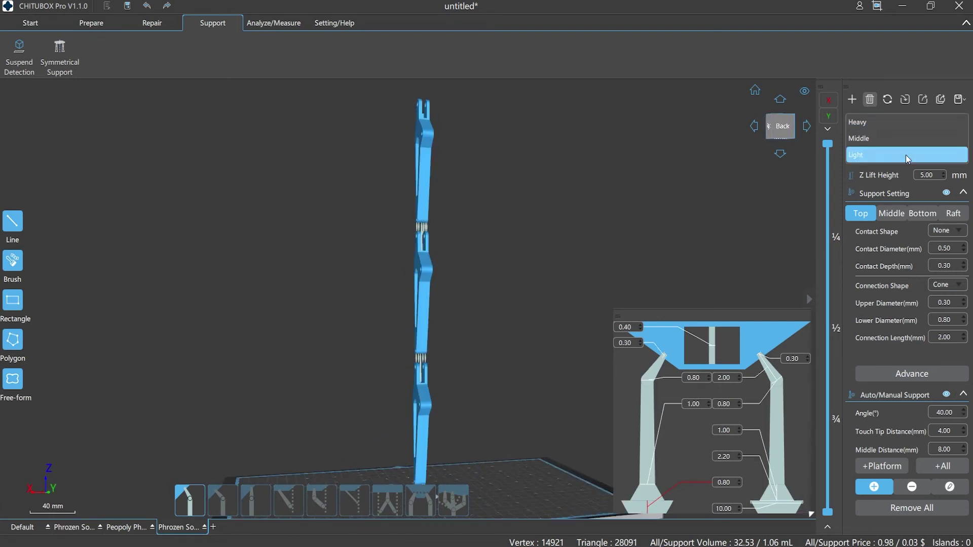
click(930, 376)
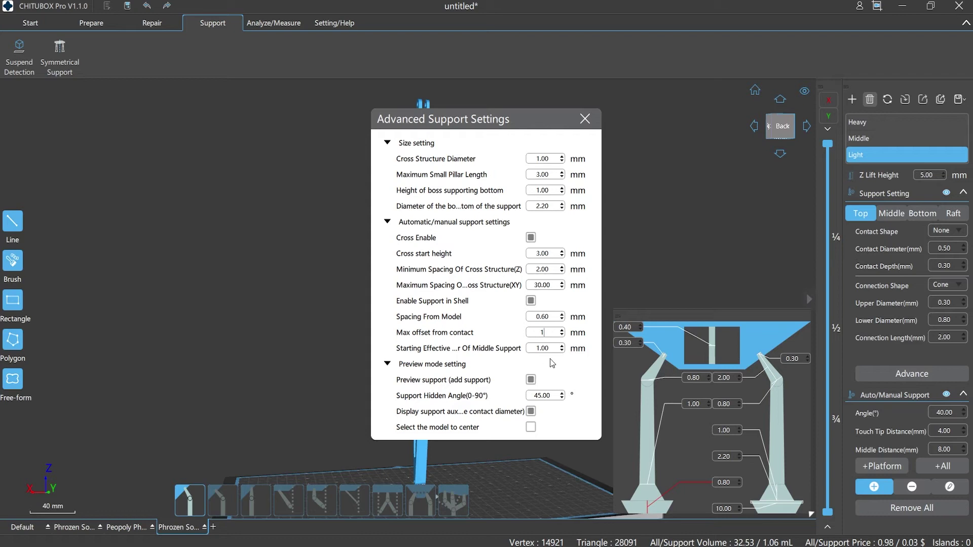
click(585, 119)
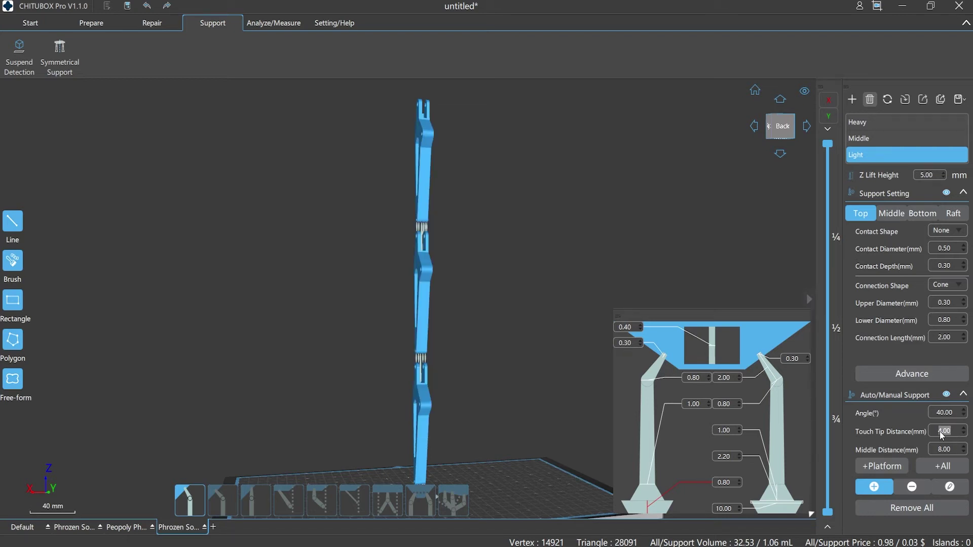
click(941, 452)
text(4)
click(938, 467)
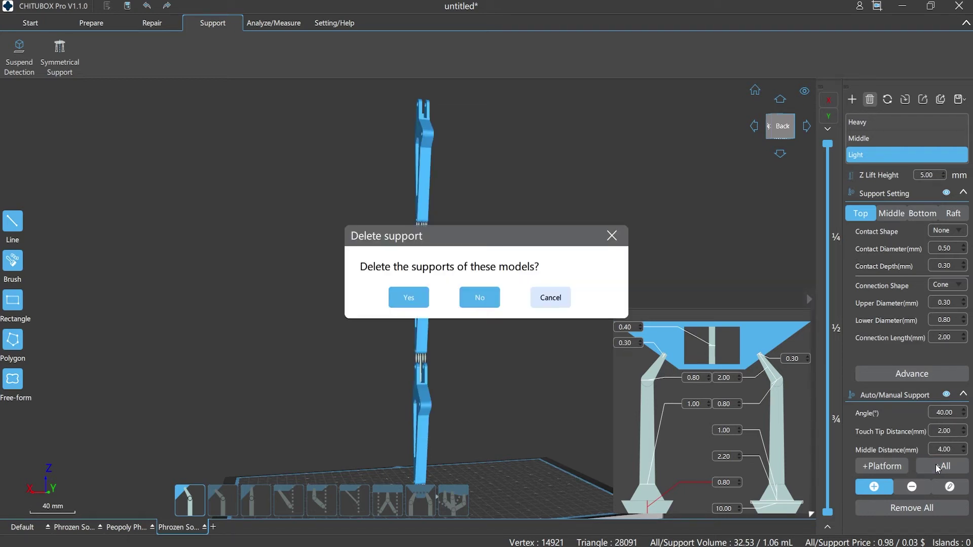
click(487, 299)
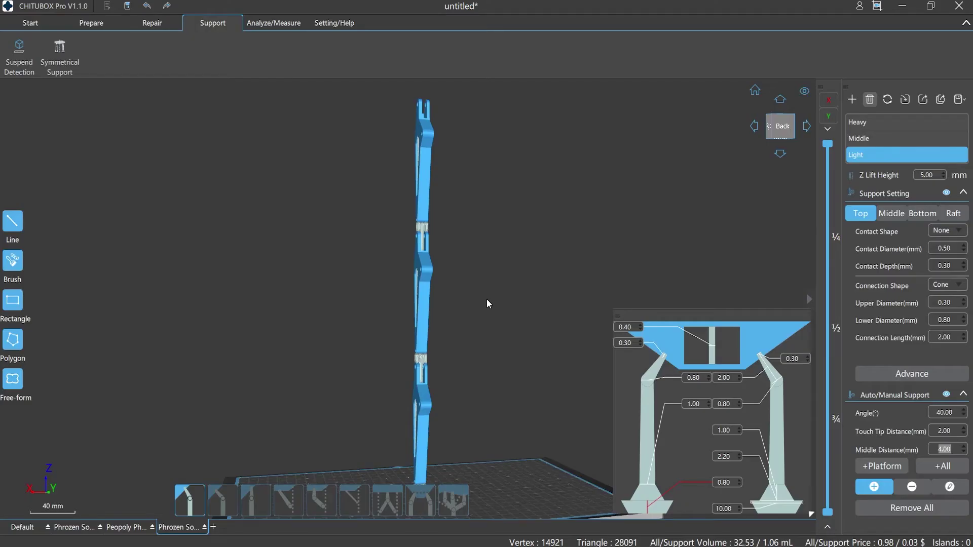
drag(475, 330, 514, 459)
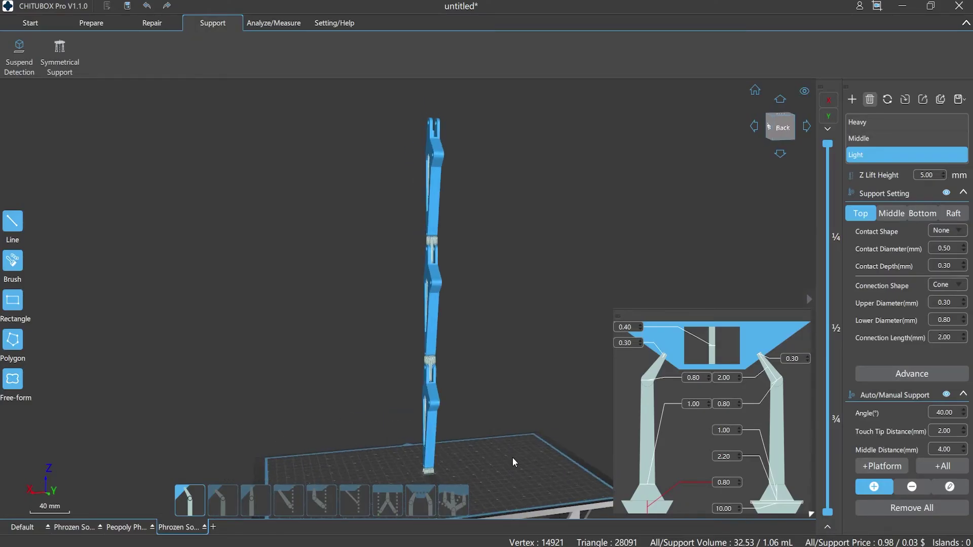
click(87, 24)
Duplicate the supported part into many copies, applying Copy twice.
click(18, 51)
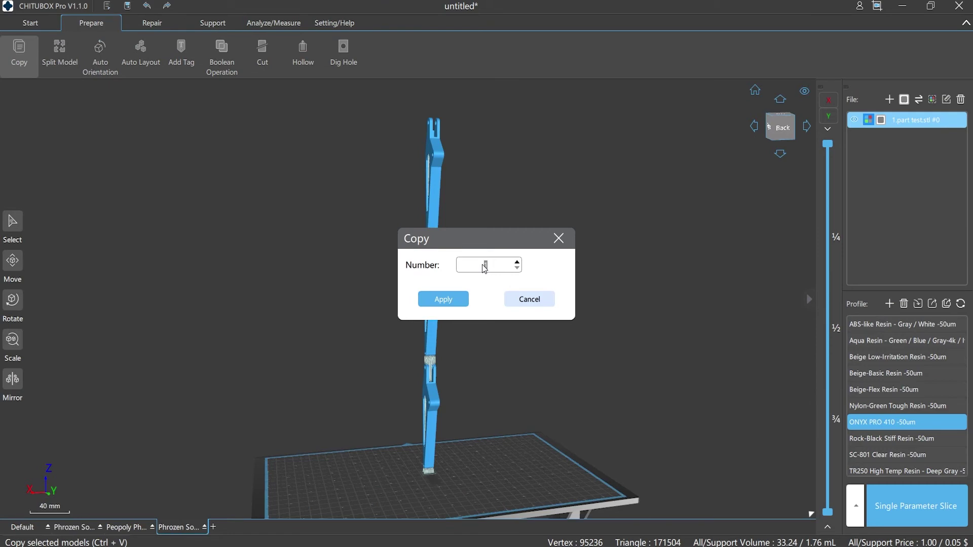
click(443, 299)
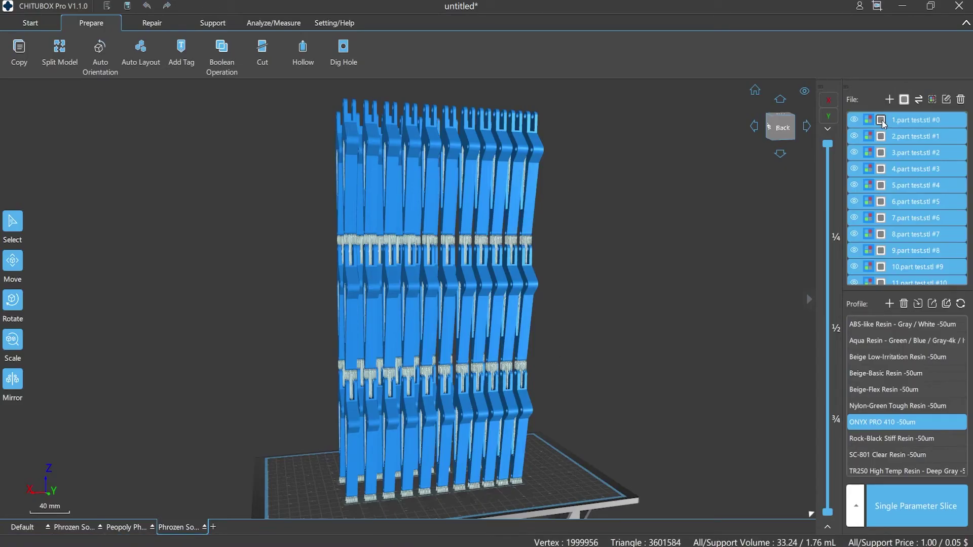
double_click(477, 267)
click(462, 297)
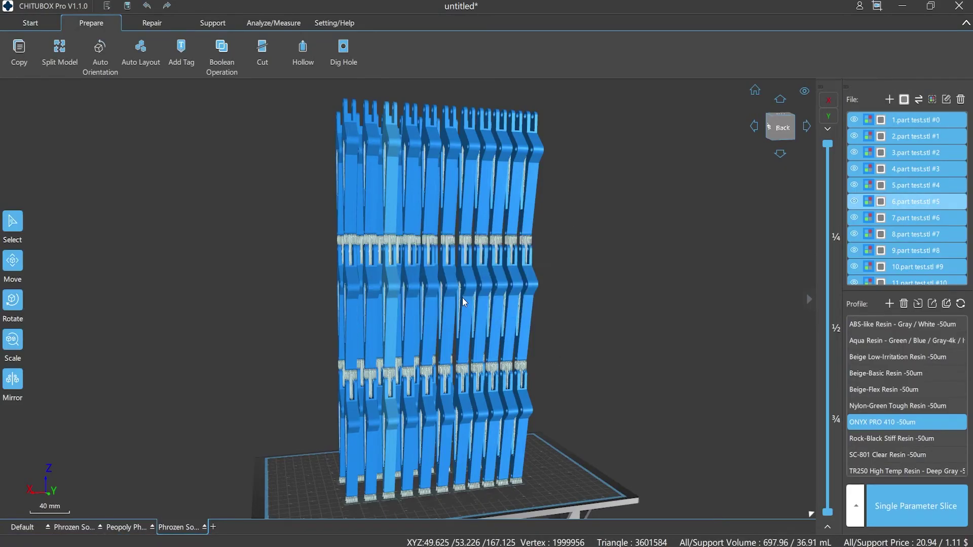
Auto-layout the copies across the plate, then move the Dalmatian onto the house's porch.
click(138, 57)
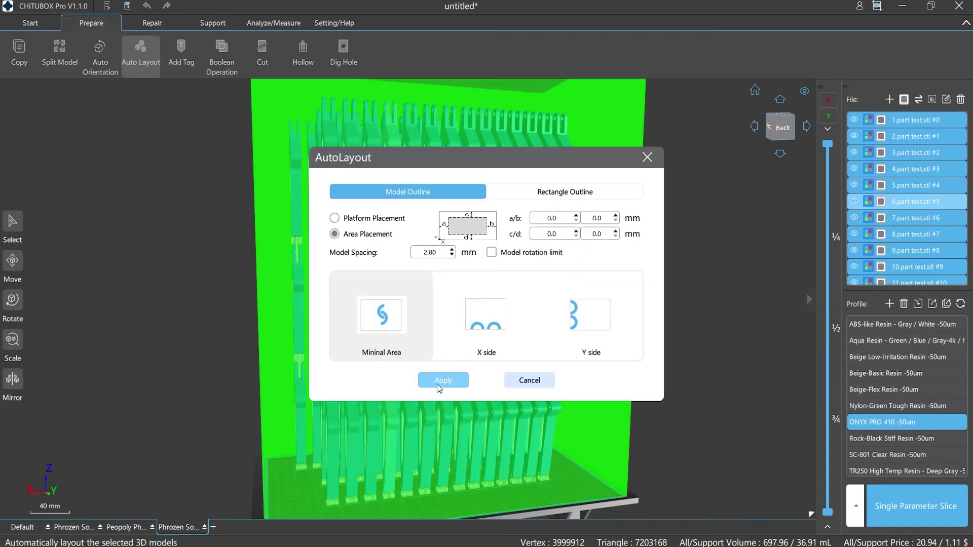
click(452, 379)
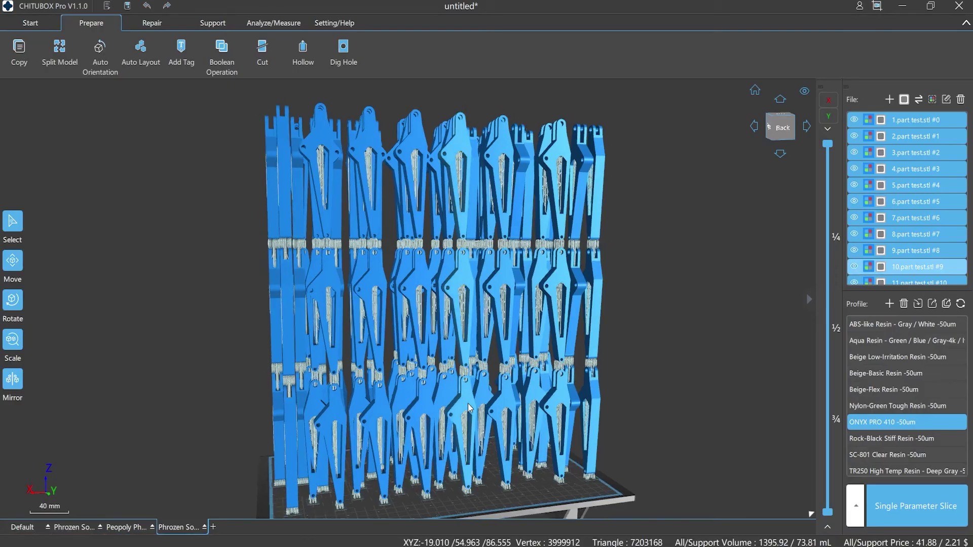
scroll(473, 431, down, 2)
right_drag(515, 494, 442, 488)
drag(443, 489, 711, 491)
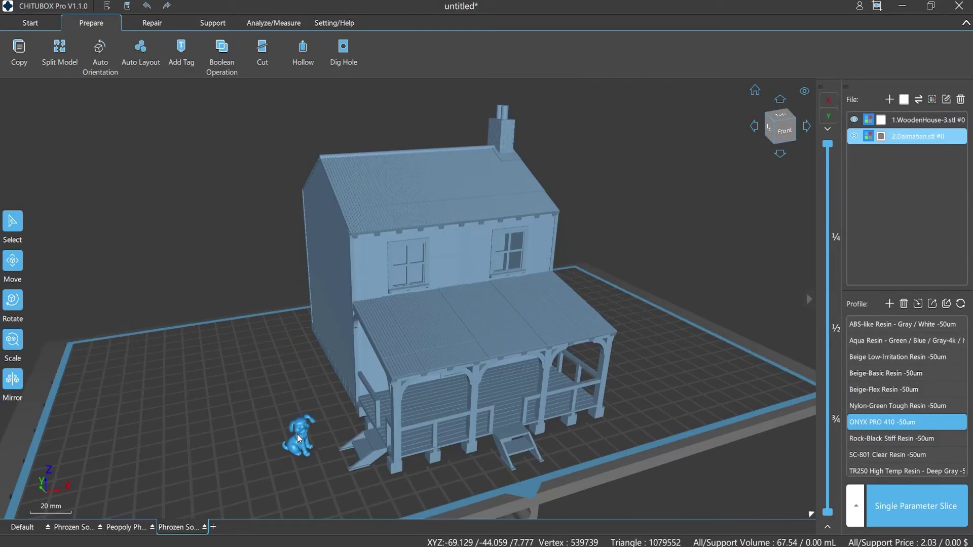
drag(283, 434, 496, 398)
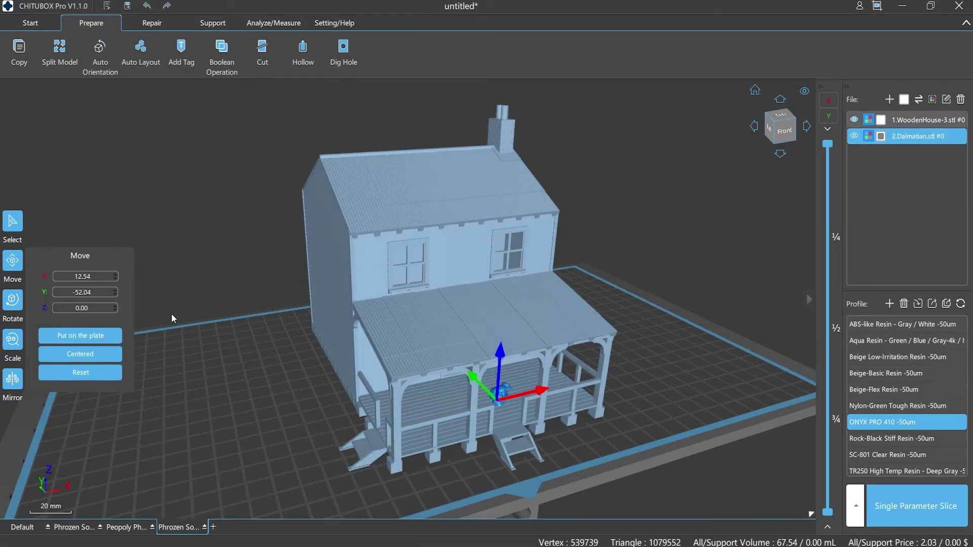
Raise the Dalmatian slightly in Z to sit on the porch.
click(115, 306)
click(116, 306)
click(116, 306)
click(637, 430)
Union the wooden house (A) with the Dalmatian (B) using A + B.
click(456, 264)
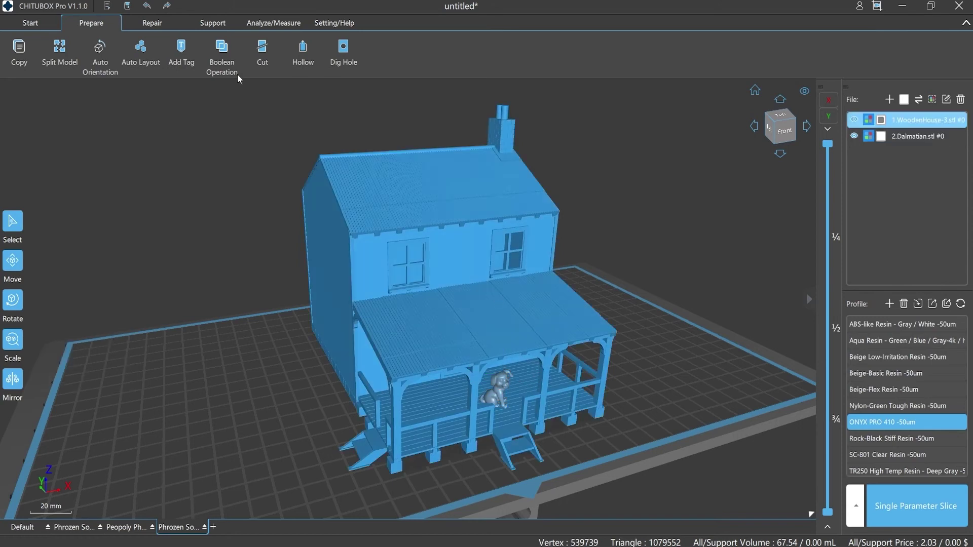
click(227, 61)
click(185, 130)
click(127, 137)
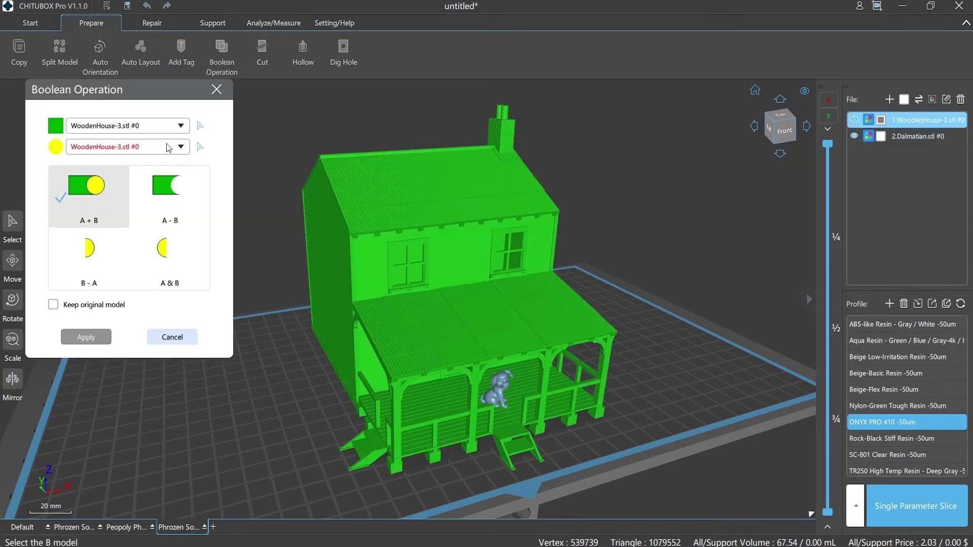
click(181, 147)
click(126, 176)
click(89, 340)
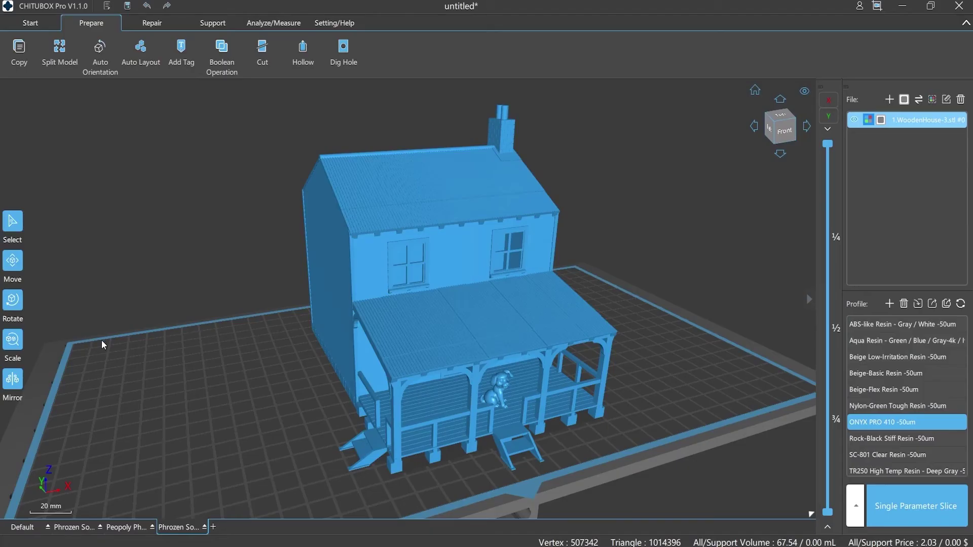
drag(671, 382, 622, 373)
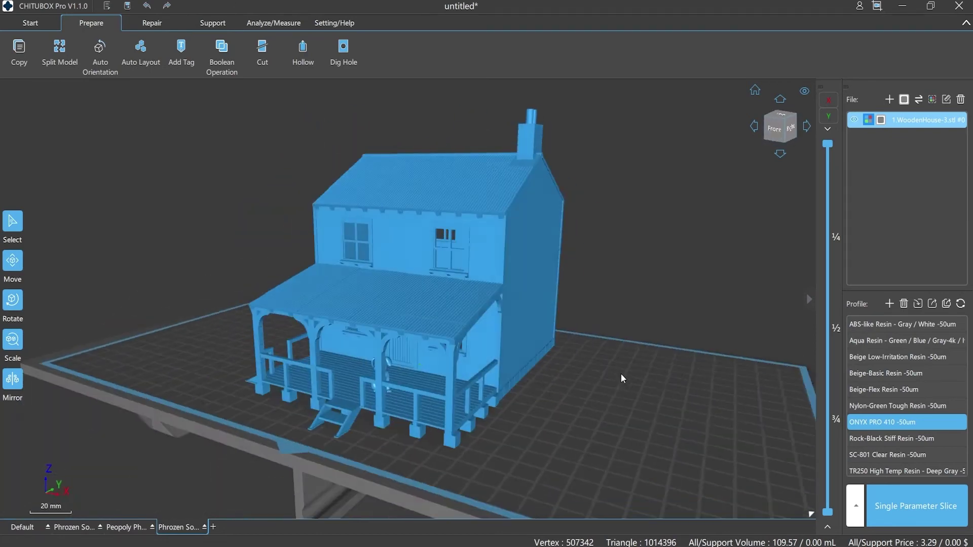
scroll(634, 381, up, 4)
scroll(640, 394, down, 4)
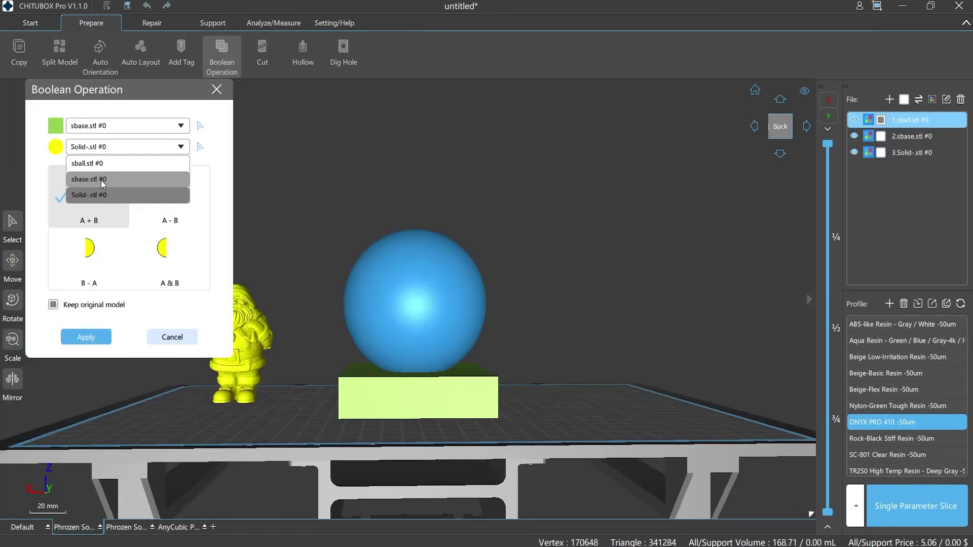
click(87, 191)
Subtract the ball from the base and move the recessed base to the right.
click(187, 195)
click(87, 338)
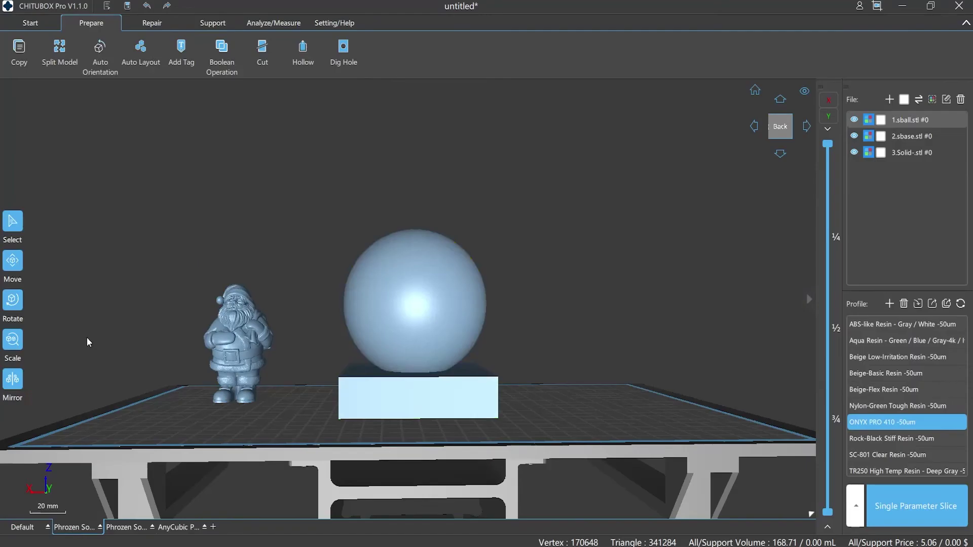
click(12, 261)
drag(420, 391, 565, 396)
click(619, 232)
Delete the original plain base block.
right_drag(618, 232, 612, 318)
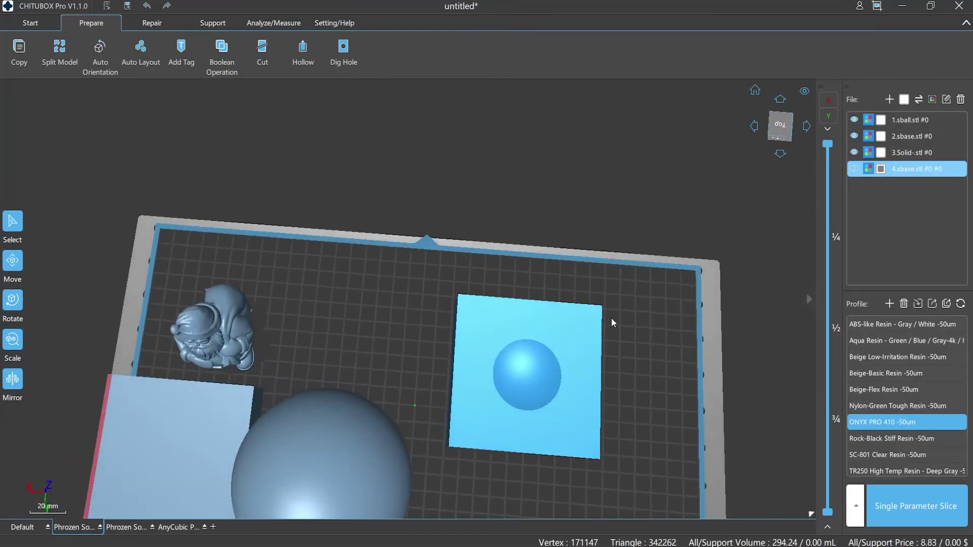
drag(612, 318, 352, 387)
click(203, 370)
key(Delete)
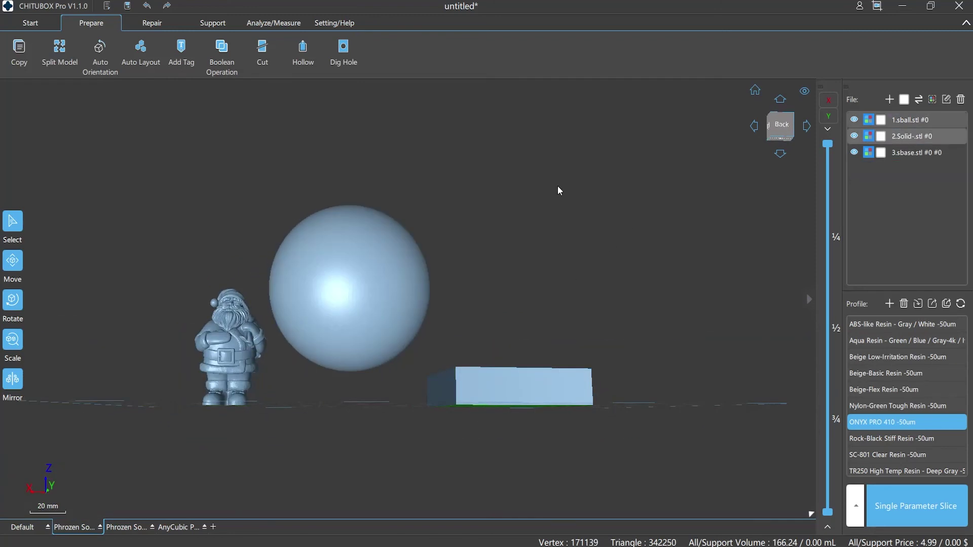
Center Santa inside the ball, raise it slightly, and subtract it from the ball, keeping originals.
mouse_move(558, 185)
right_down()
mouse_move(561, 223)
mouse_move(553, 200)
right_up()
click(226, 345)
click(12, 261)
click(83, 354)
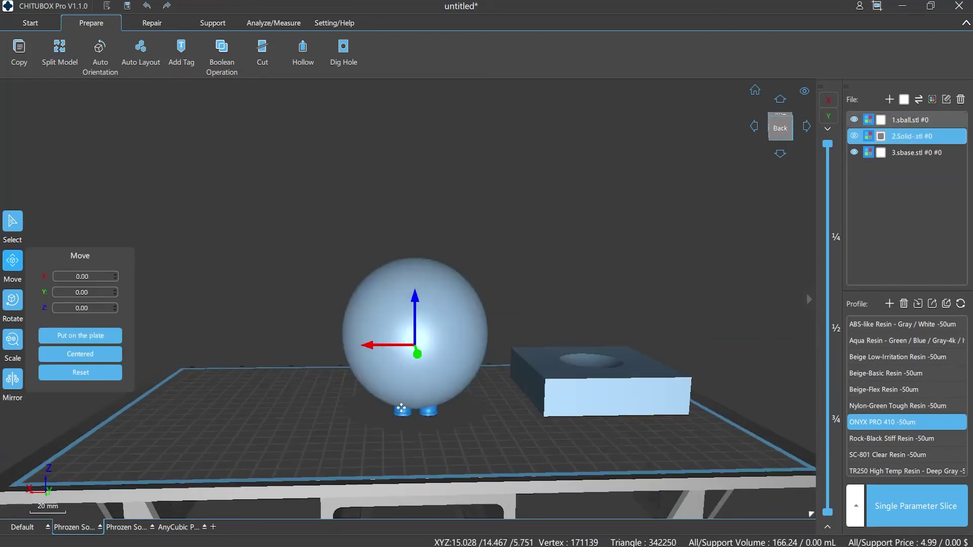
click(116, 306)
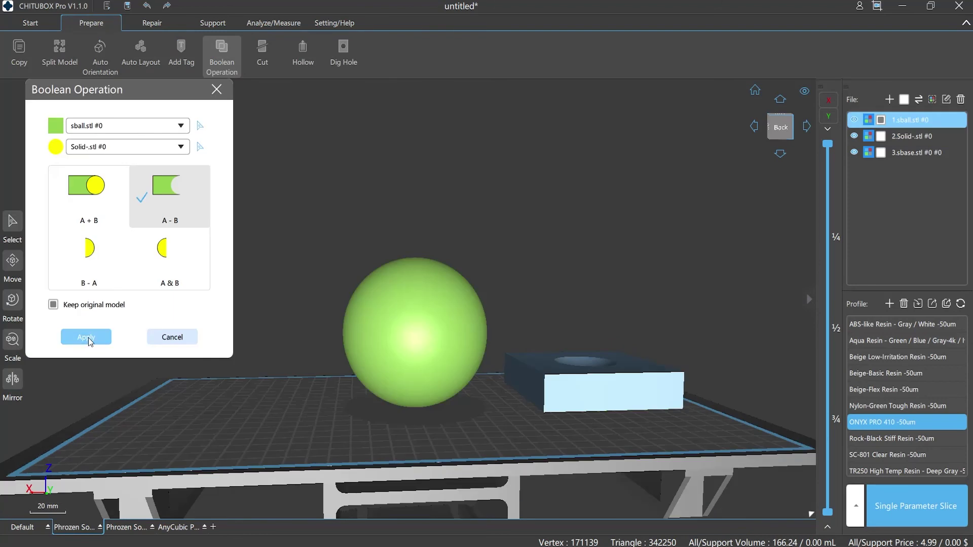
click(86, 338)
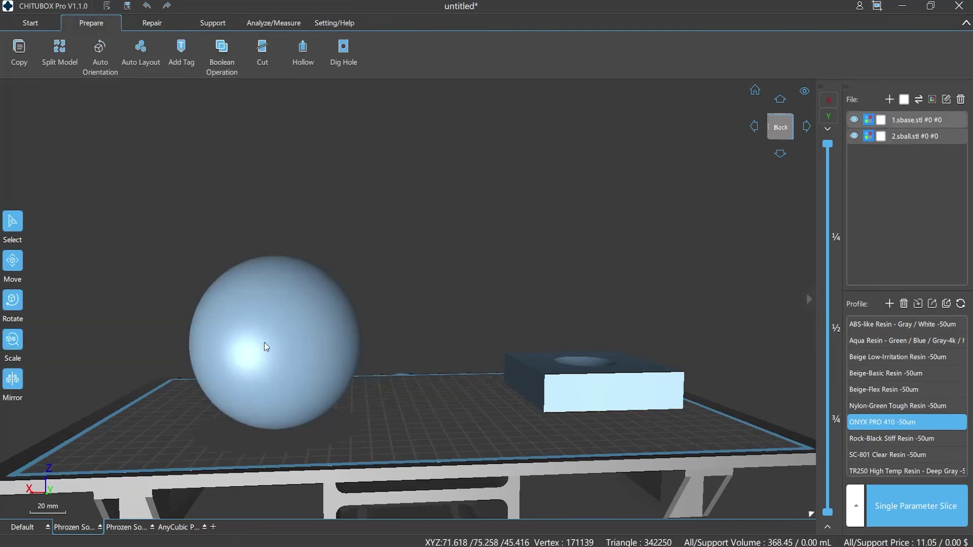
Set the ball's display to X-ray so it becomes see-through.
click(264, 343)
right_click(208, 294)
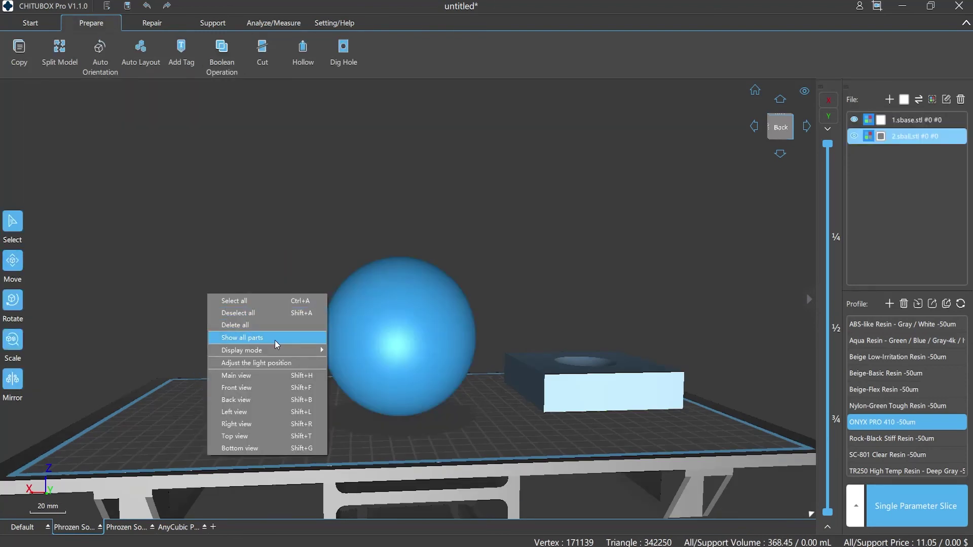
mouse_move(322, 349)
click(346, 361)
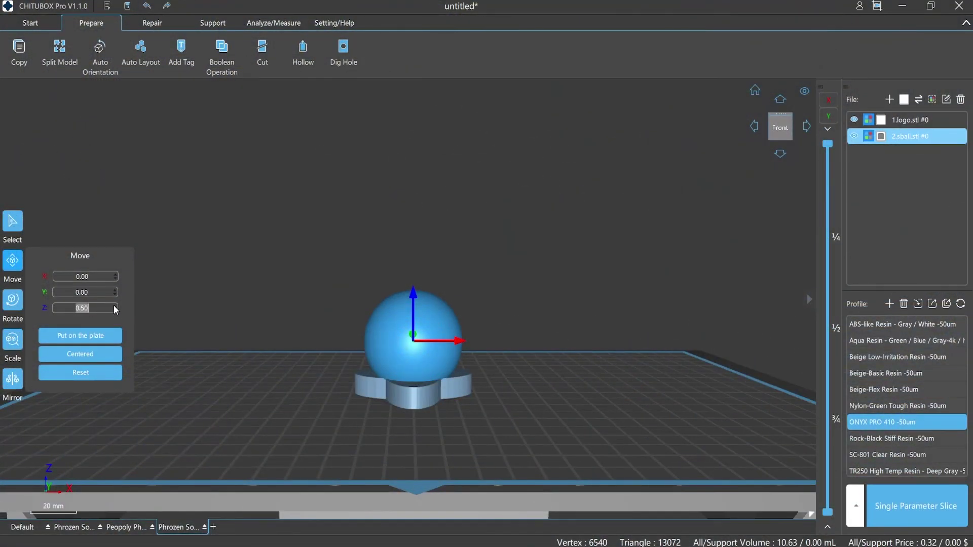
Raise the sphere to Z 4.00, union logo (A) with sball (B), and move the original sphere left.
click(114, 306)
click(114, 306)
click(114, 305)
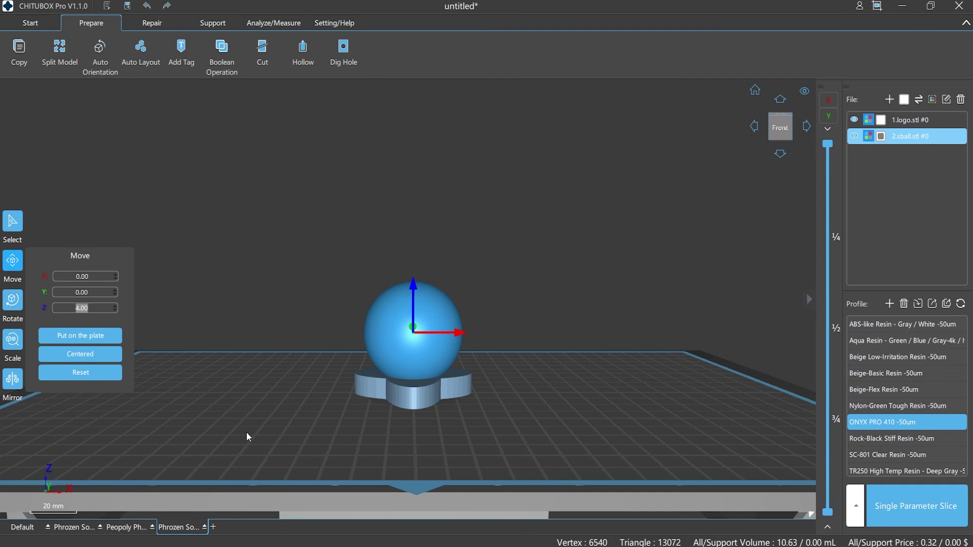
click(221, 53)
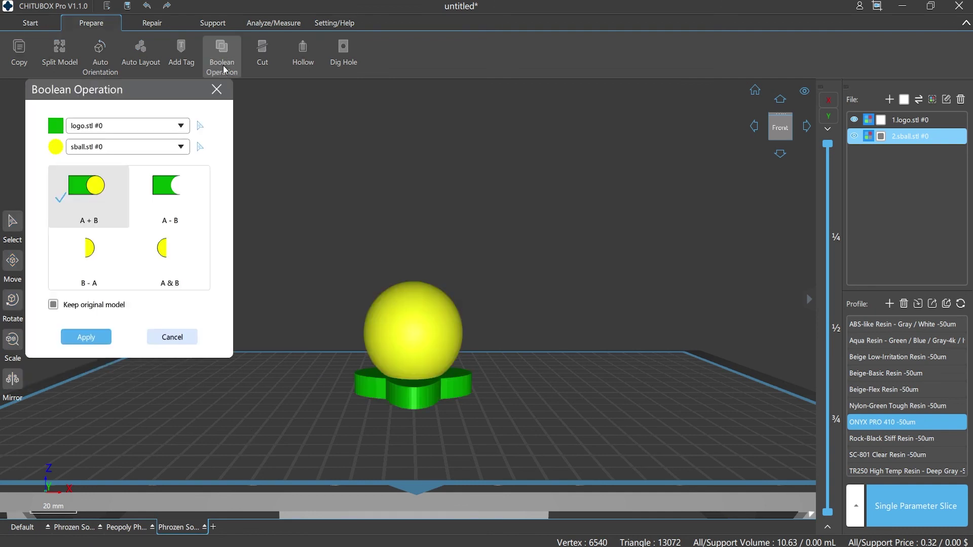
click(184, 126)
click(146, 144)
click(182, 147)
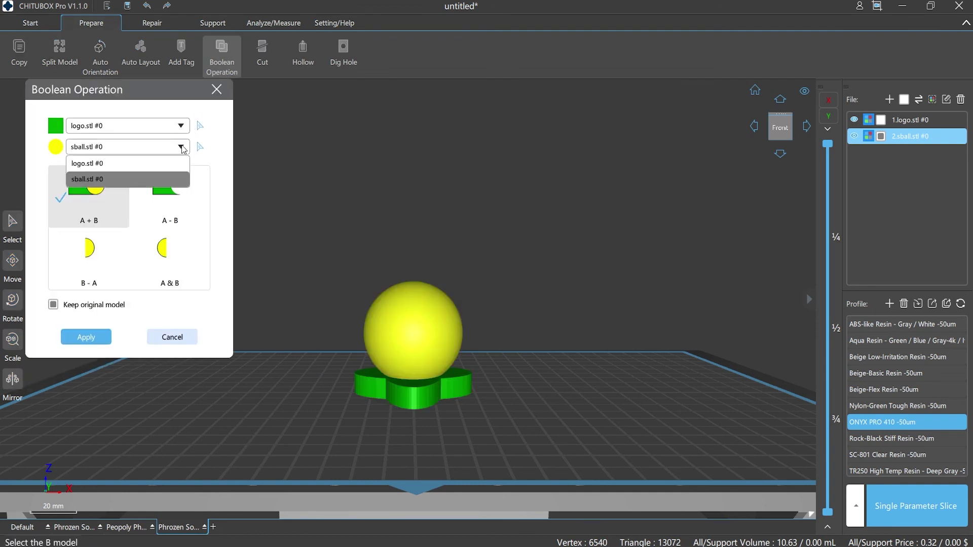
click(109, 180)
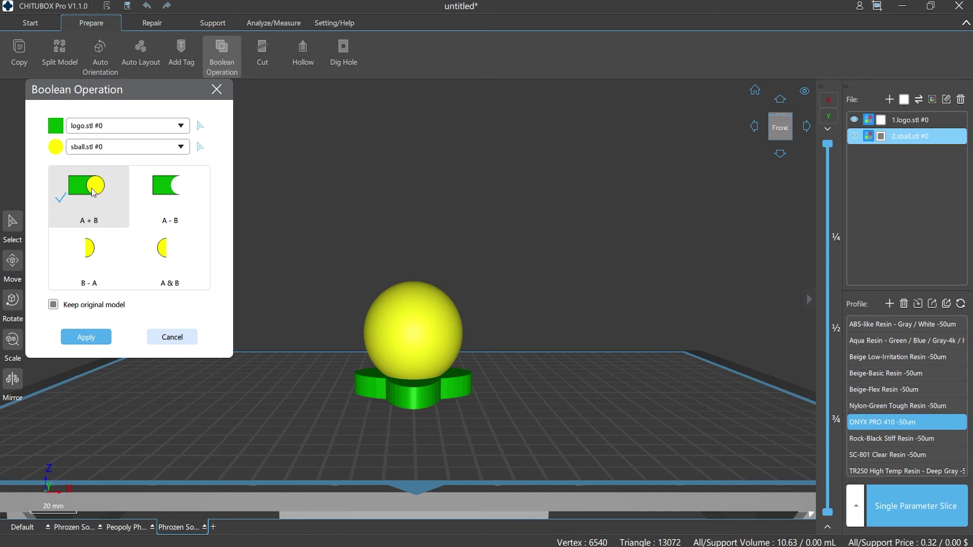
click(87, 336)
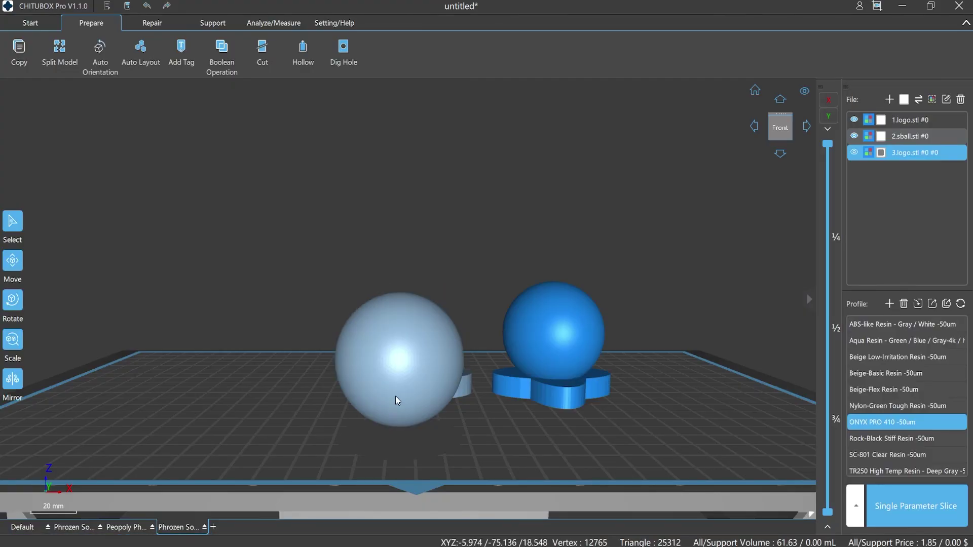
drag(395, 396, 258, 396)
click(554, 392)
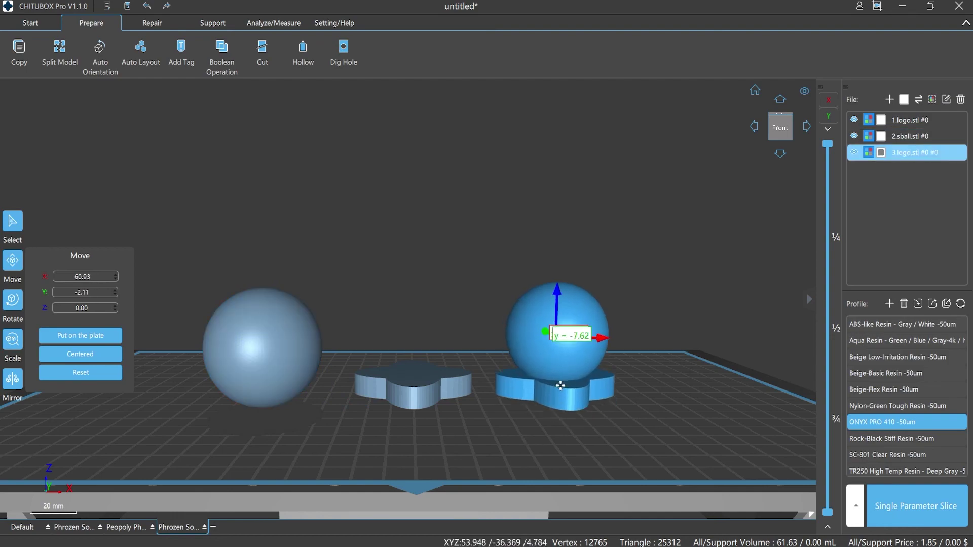